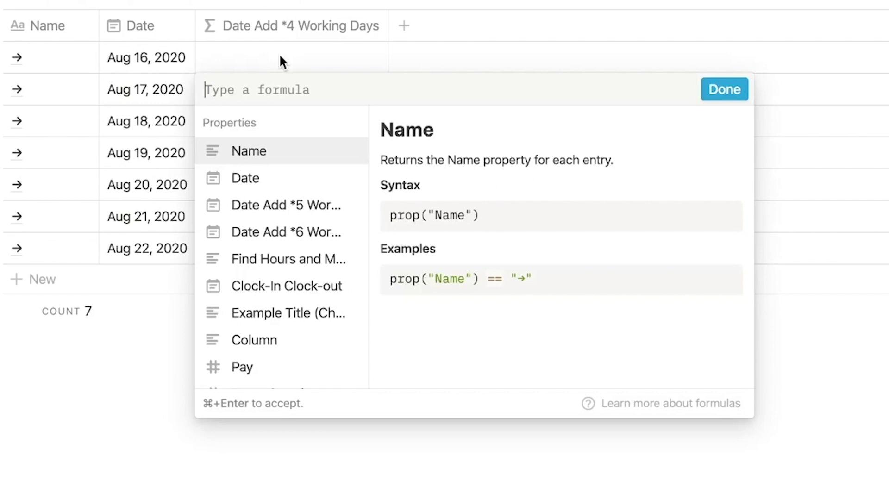
Step: Start the Date Add *4 Working Days formula with an or() function that takes two comma-separated arguments
text(or()
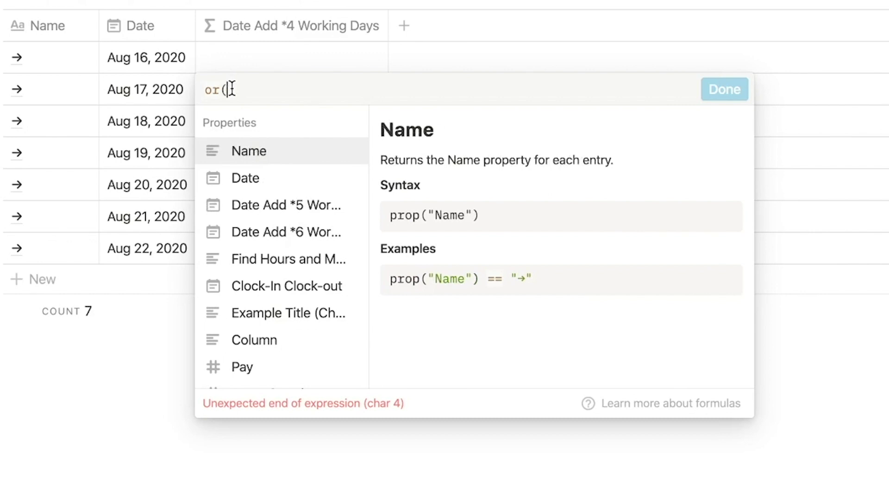
text(_)
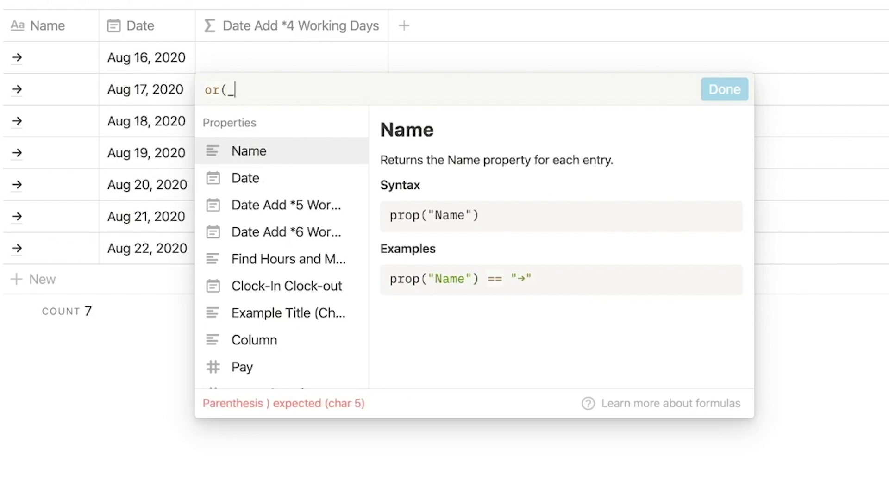
text(,_))
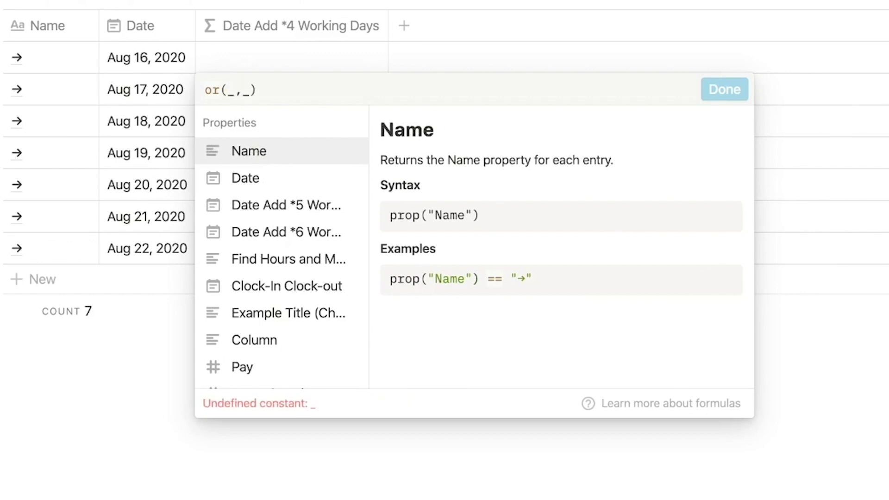
double_click(229, 92)
double_click(246, 92)
key(BackSpace)
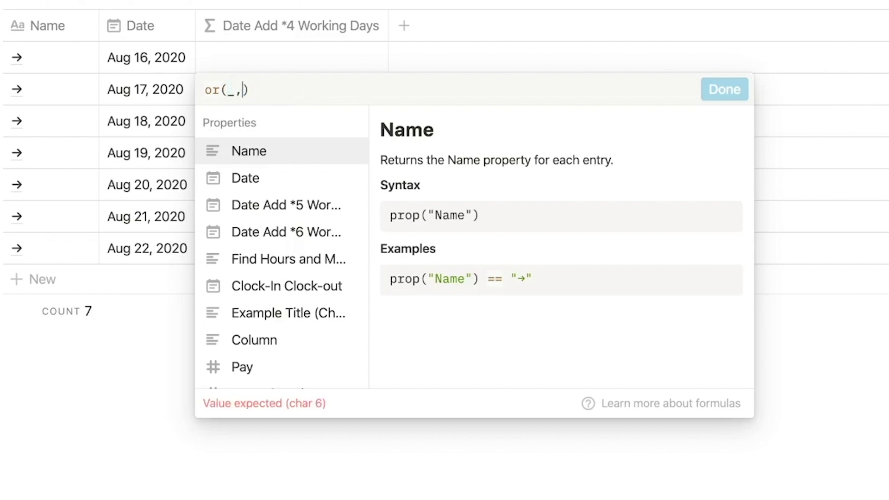
Step: Fill the first or() argument with the condition day(prop("Date")) == 0
double_click(235, 93)
key(BackSpace)
text(day(prop)
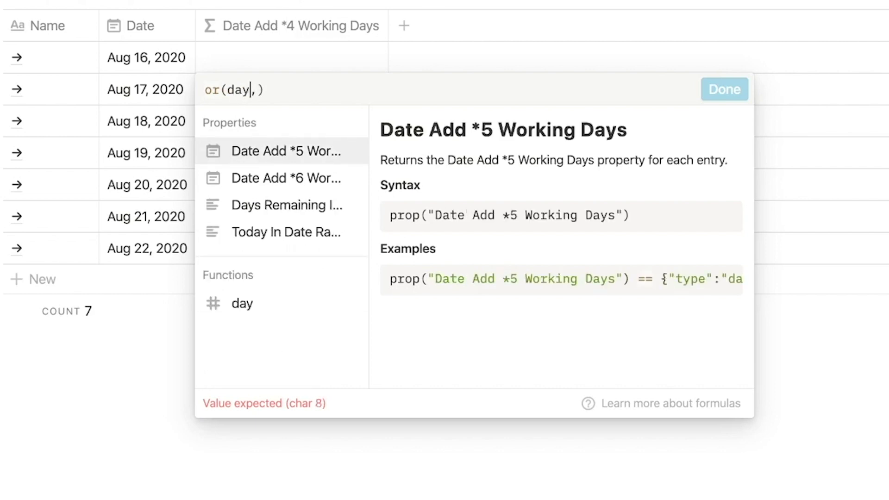
click(277, 179)
text() == 0)
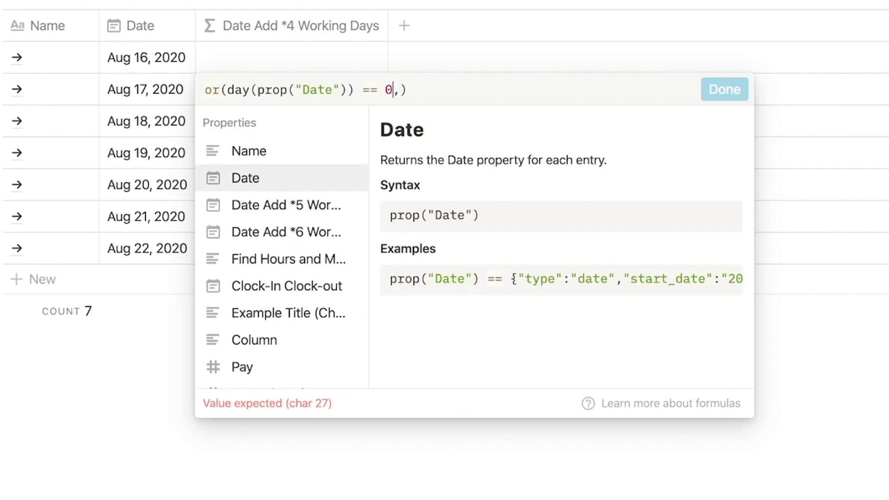
Step: Set the first comparison to 6, add day(prop("Date")) == 0 as the second or() argument, and accept the formula
key(BackSpace)
text(6, day(prop)
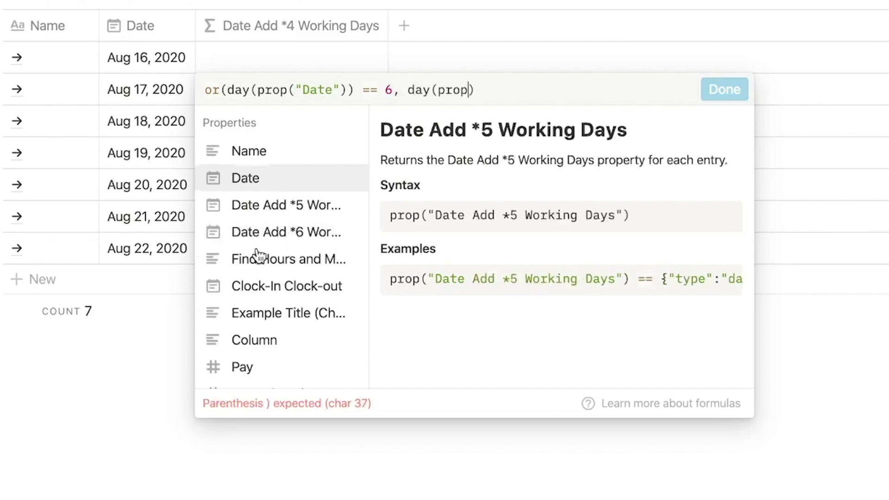
click(239, 190)
text() == 0)
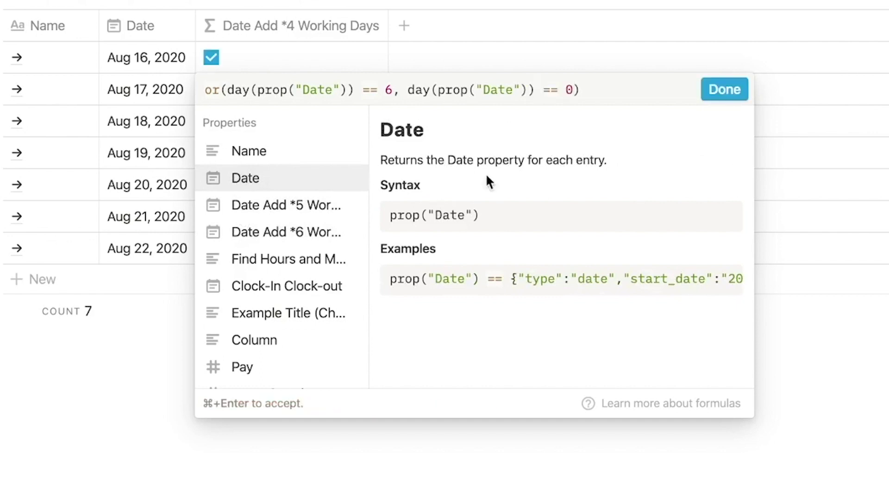
click(725, 89)
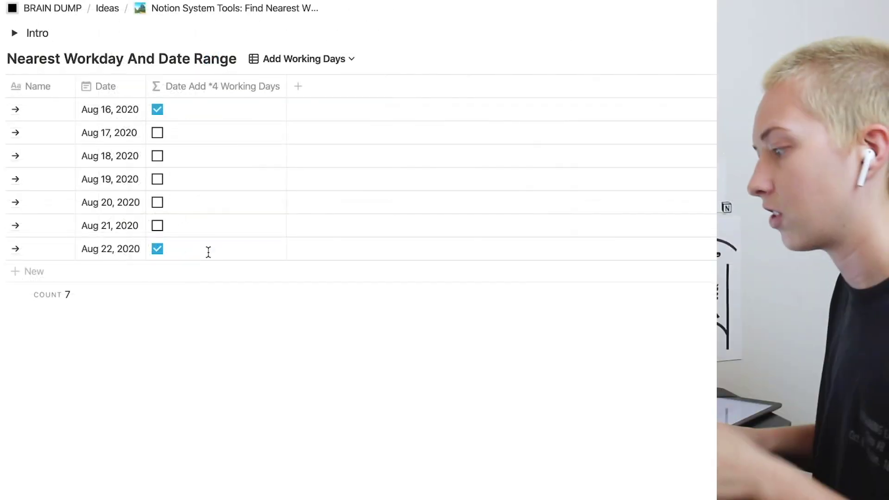
Step: Check in the calendar which weekdays the Aug 22, 2020 and Aug 16, 2020 entries fall on
click(119, 254)
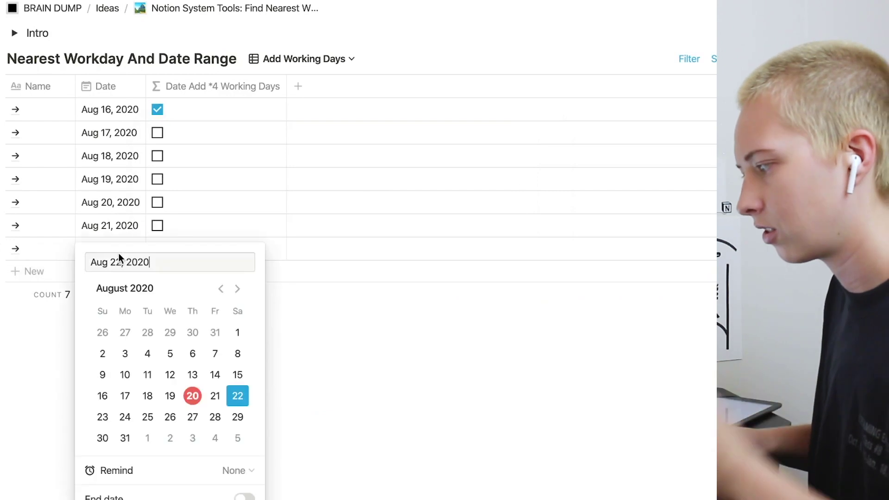
click(127, 156)
click(118, 113)
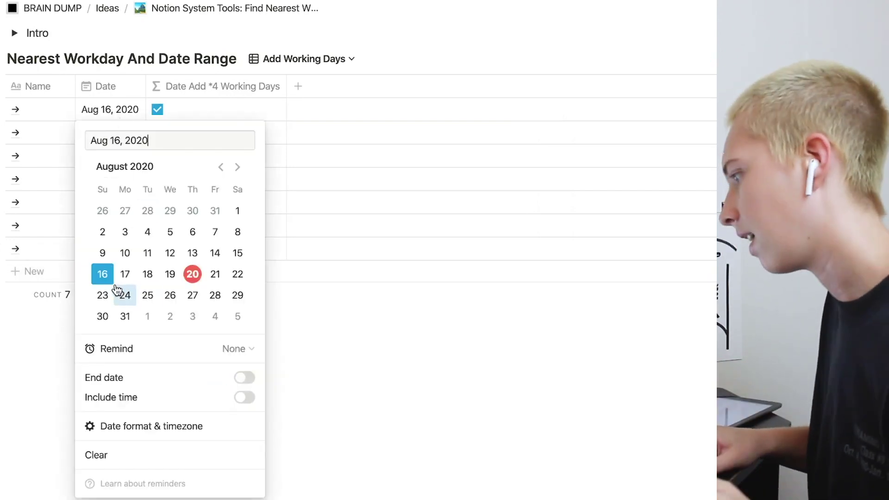
key(Escape)
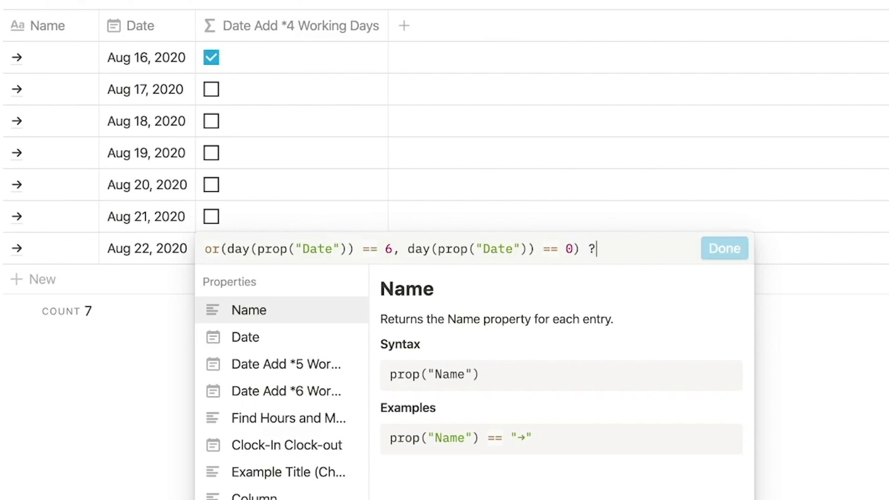
Step: Extend the or() formula to return "Weekend" when true and "Business Day" otherwise, and accept it
text(? "Weekend")
click(395, 247)
text(")
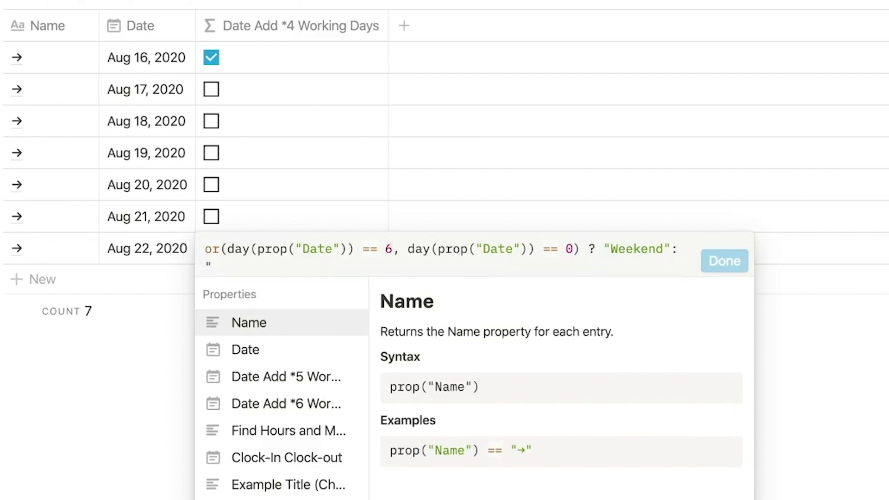
text(Business )
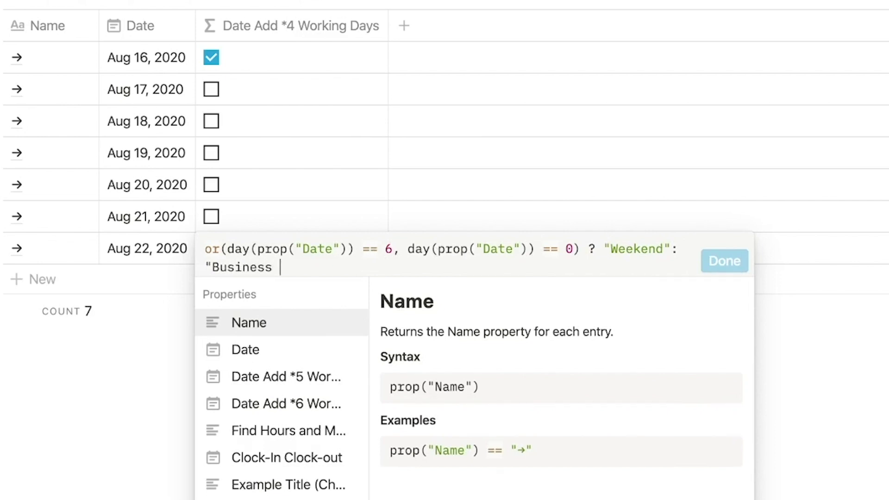
text(Day")
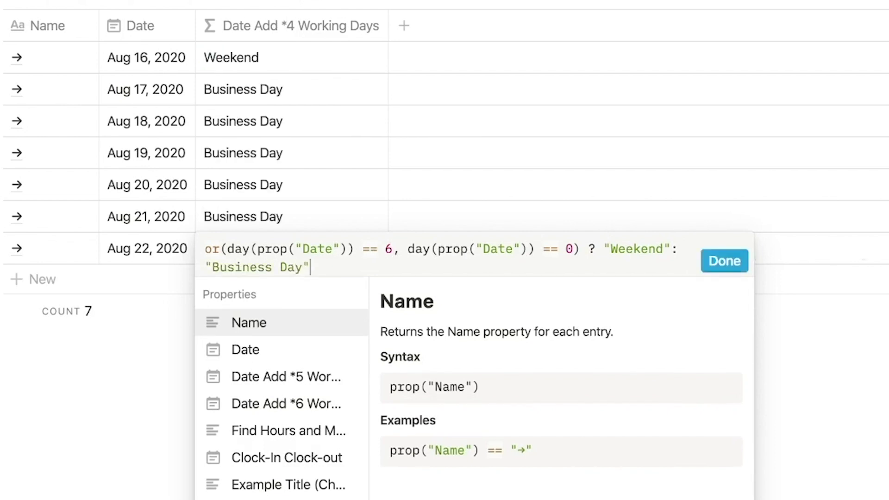
click(732, 259)
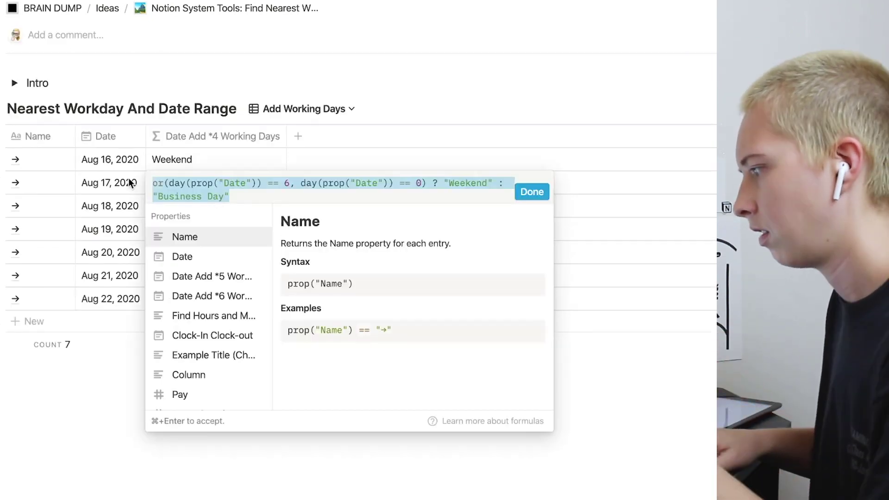
Step: Replace the formula with nested ifs adding 4, 4, 6, 6, 6, 6 and 5 days to Date for days 0 through 6, falling back to now()
text(if(day(prop("Date")) == 0, dateAdd(prop("Date"), 4, "days"), if(day(prop("Date")) == 1, dateAdd(prop("Date"), 4, "days"), if(day(prop("Date")) == 2, dateAdd(prop("Date"), 6, "days"), if(day(prop("Date")) == 3, dateAdd(prop("Date"), 6, "days"), if(day(prop("Date")) == 4, dateAdd(prop("Date"), 6, "days"), if(day(prop("Date")) == 5, dateAdd(prop("Date"), 6, "days"), if(day(prop("Date")) == 6, dateAdd(prop("Date"), 5, "days"), now()))))))))
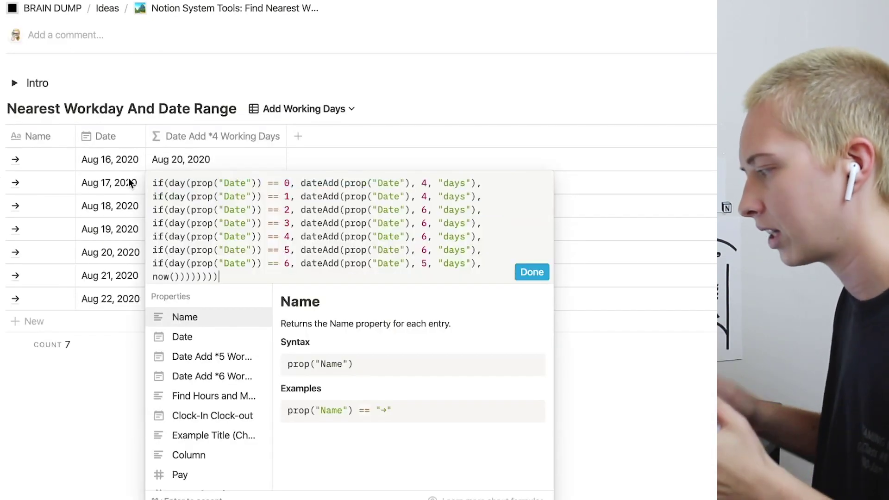
click(529, 275)
Step: Check each entry from Aug 16 to Aug 22, 2020 in the calendar against its date four working days ahead
click(109, 162)
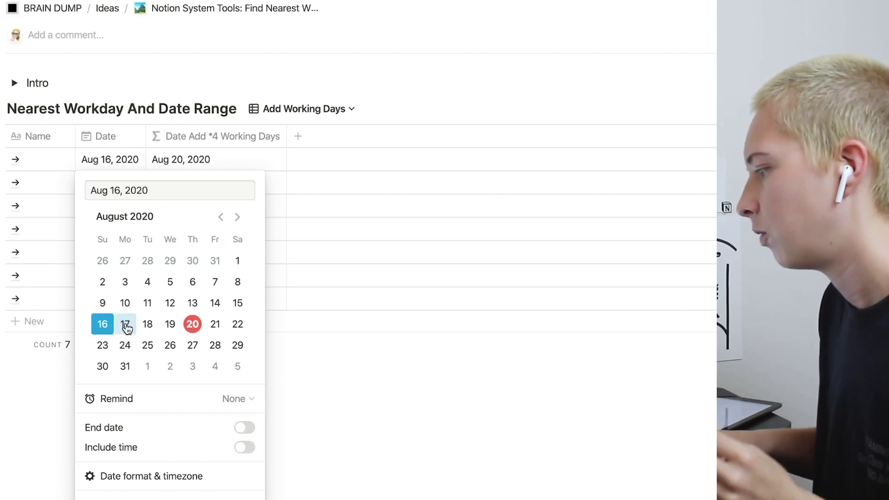
key(Escape)
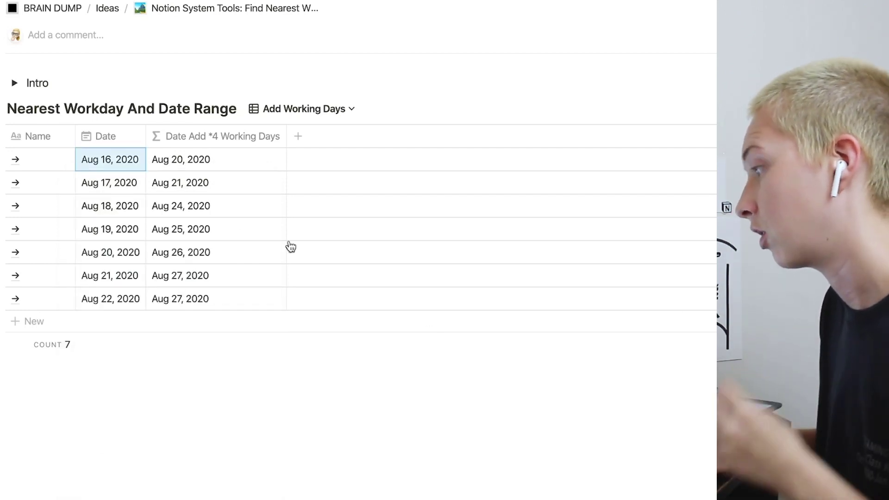
click(113, 183)
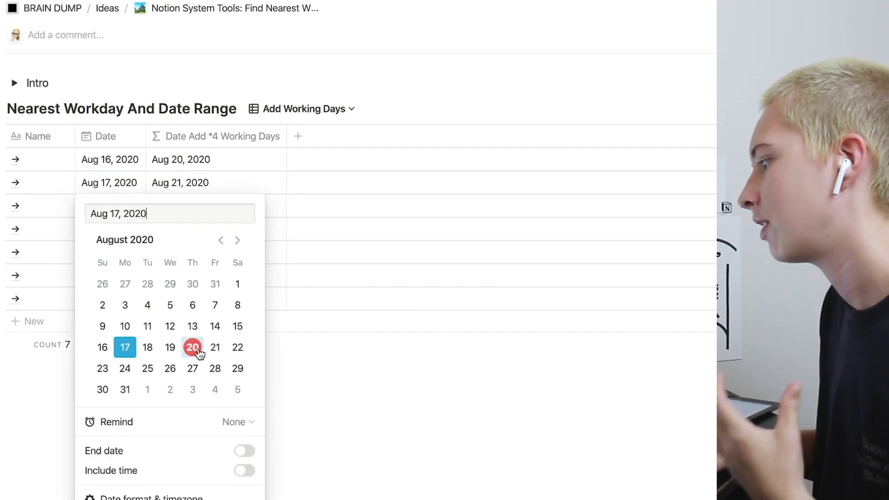
key(Escape)
click(112, 208)
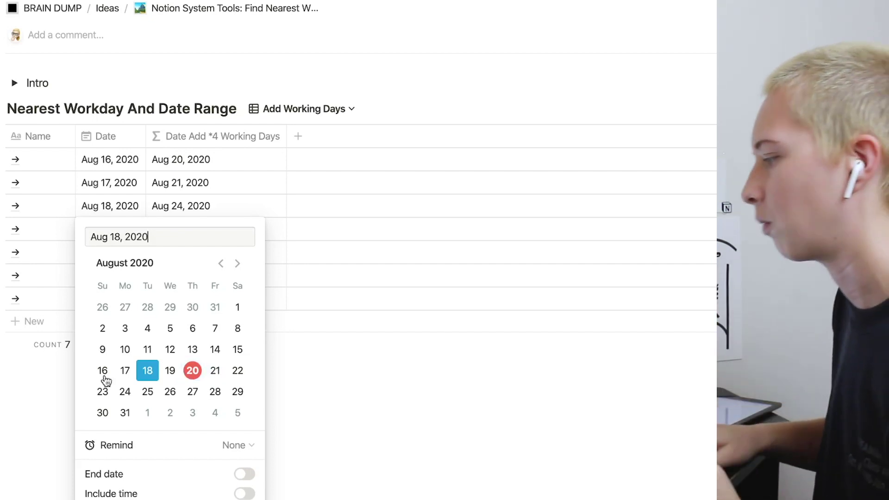
key(Escape)
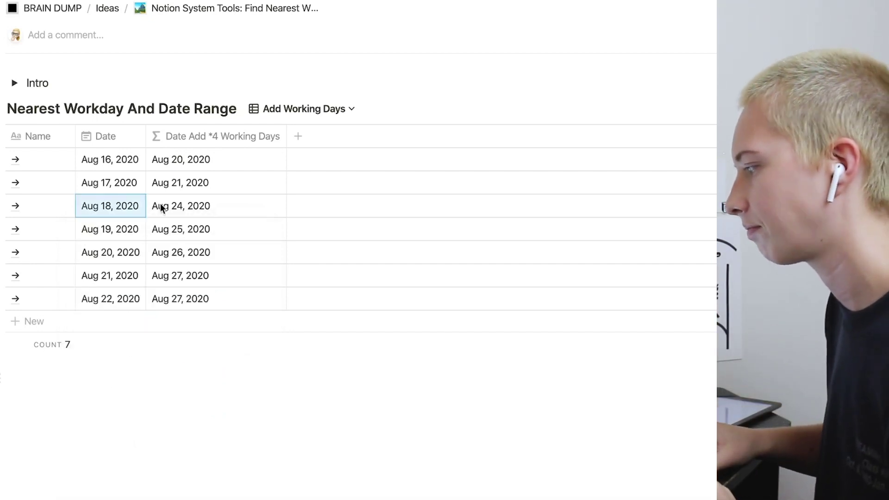
click(110, 230)
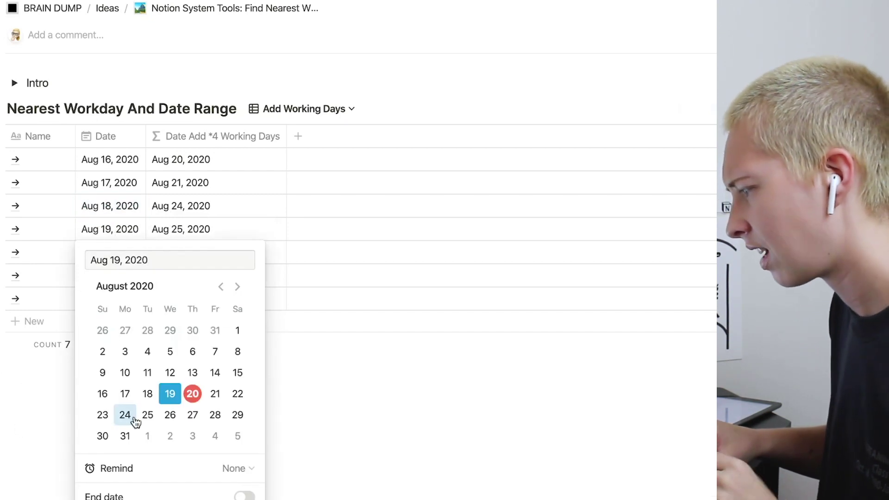
key(Escape)
click(129, 258)
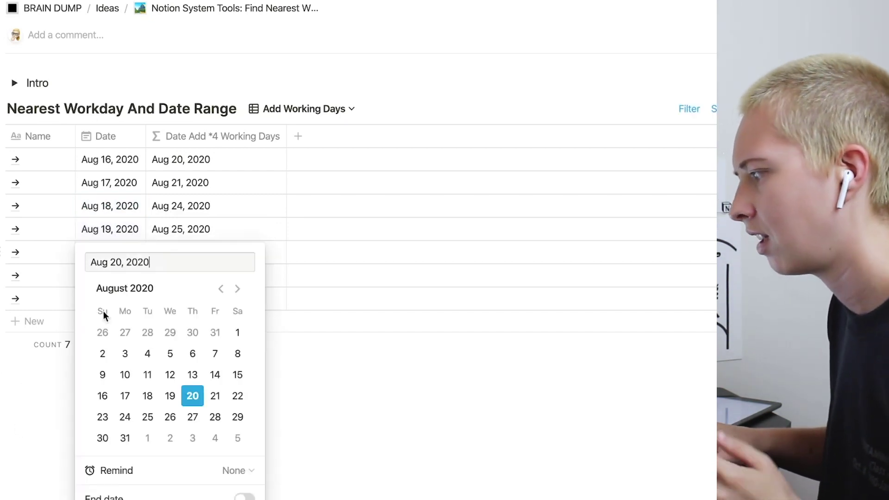
key(Escape)
click(104, 285)
key(Escape)
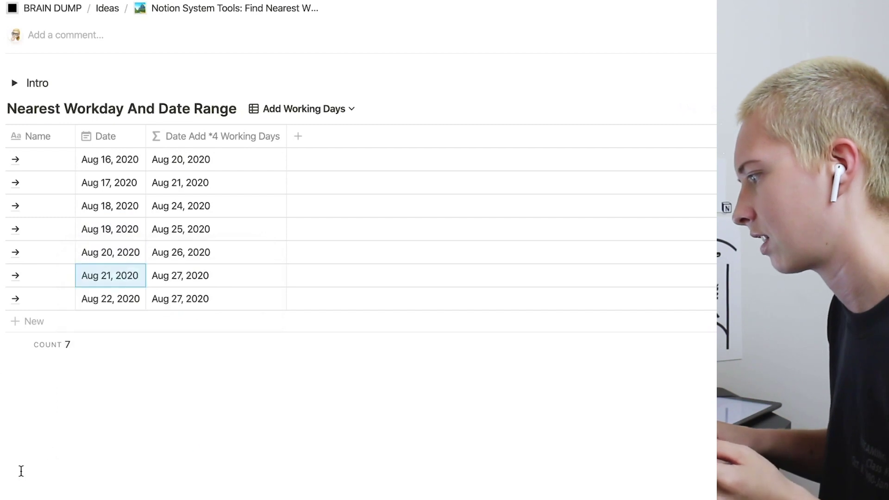
click(107, 300)
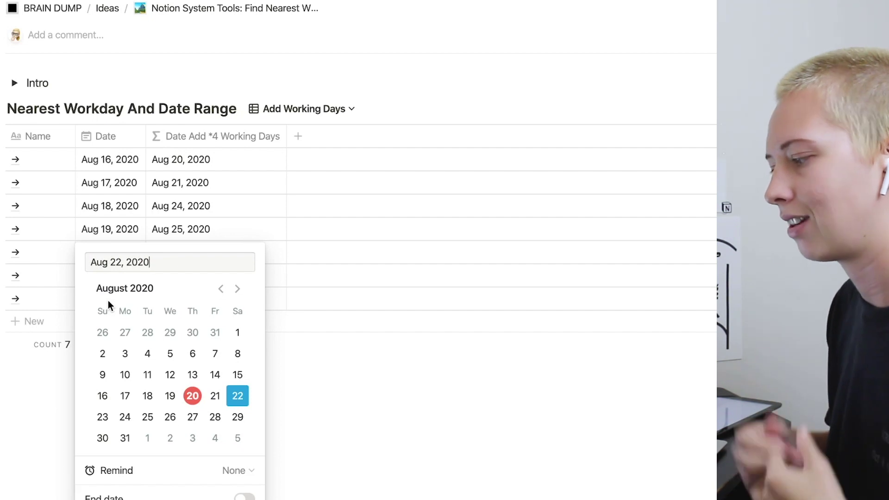
click(297, 431)
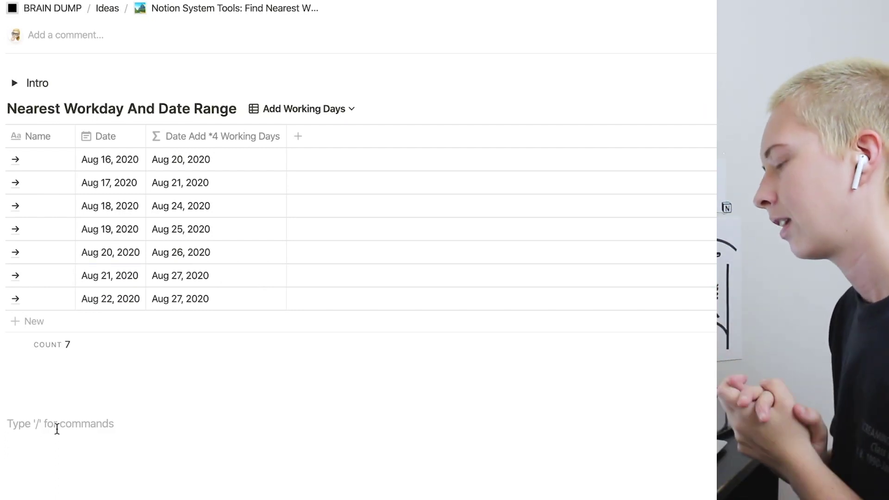
Step: Reopen the Date Add *4 Working Days formula and examine its first if condition and dateAdd expression
click(206, 212)
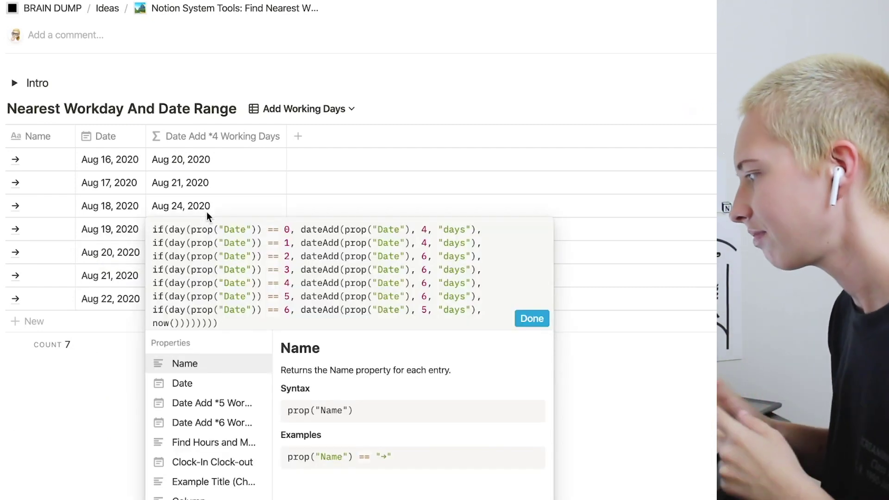
drag(153, 230, 466, 230)
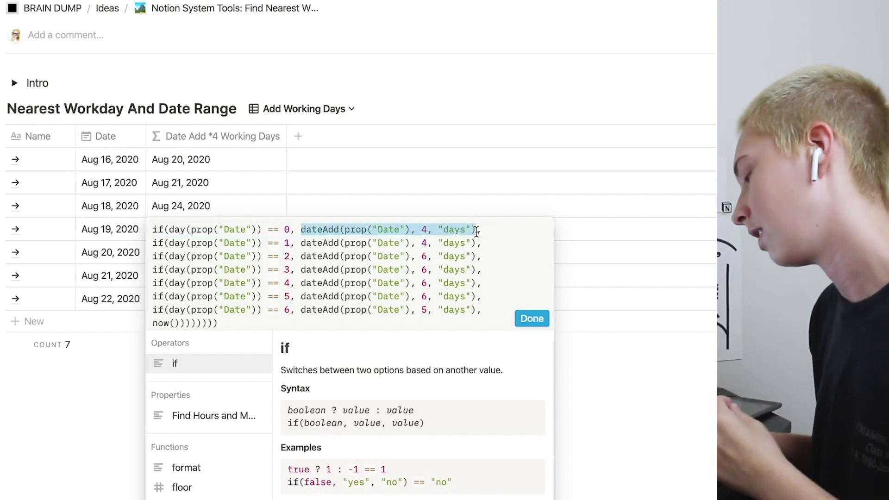
click(316, 237)
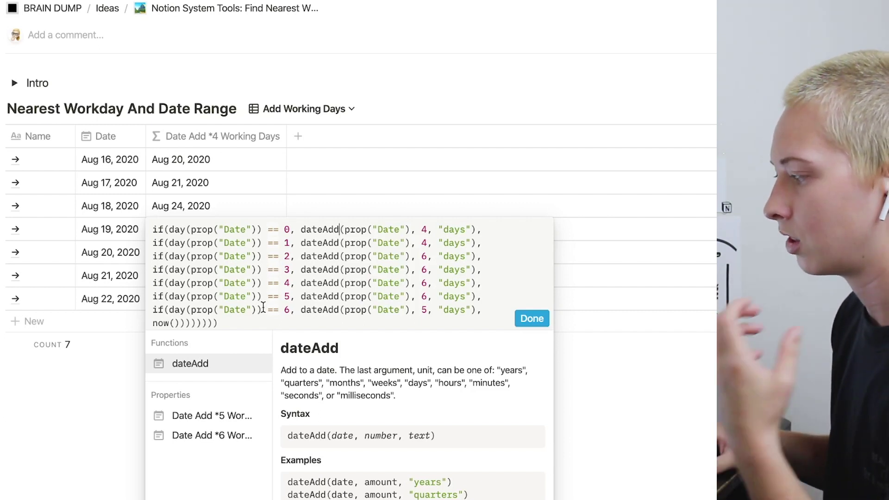
Step: Replace the nested-if formula with an if whose or() condition tests whether the day of Date equals 0 or 1
drag(246, 318, 115, 222)
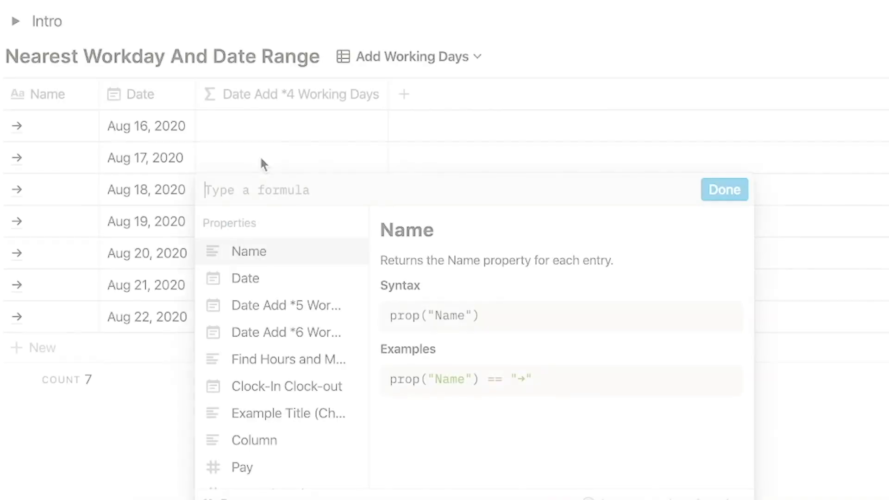
text(if)
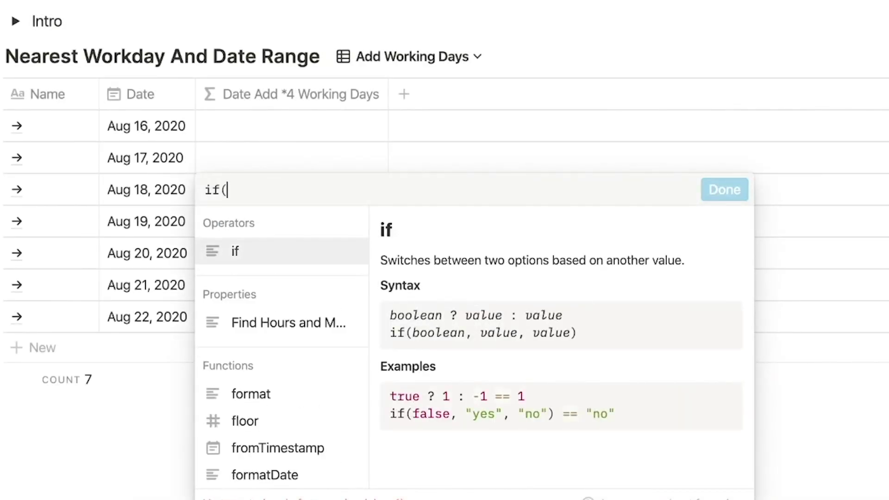
text((or()
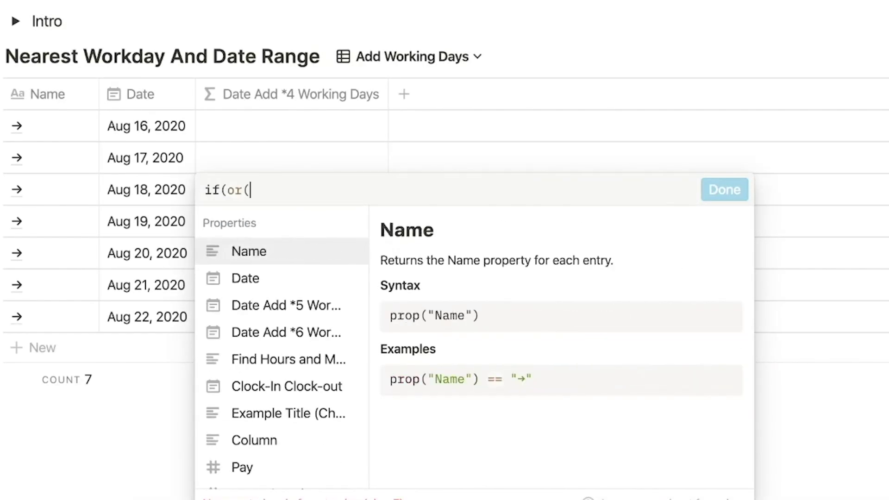
text(day)
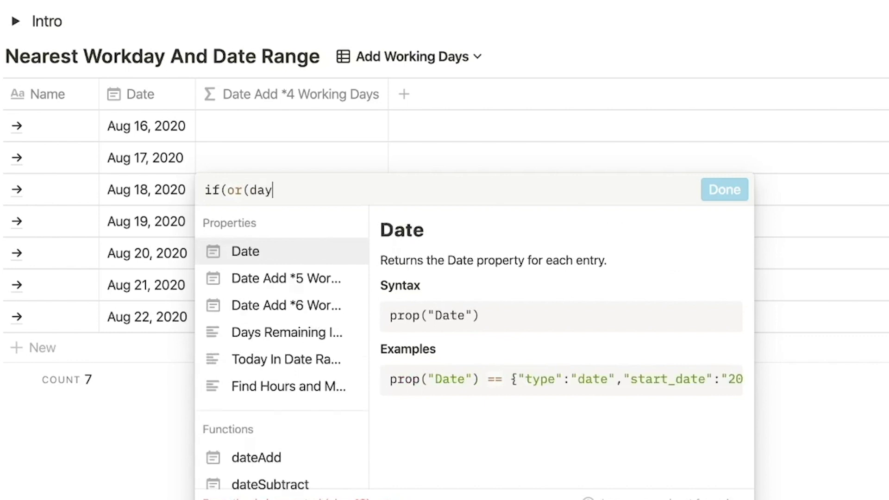
text((prop)
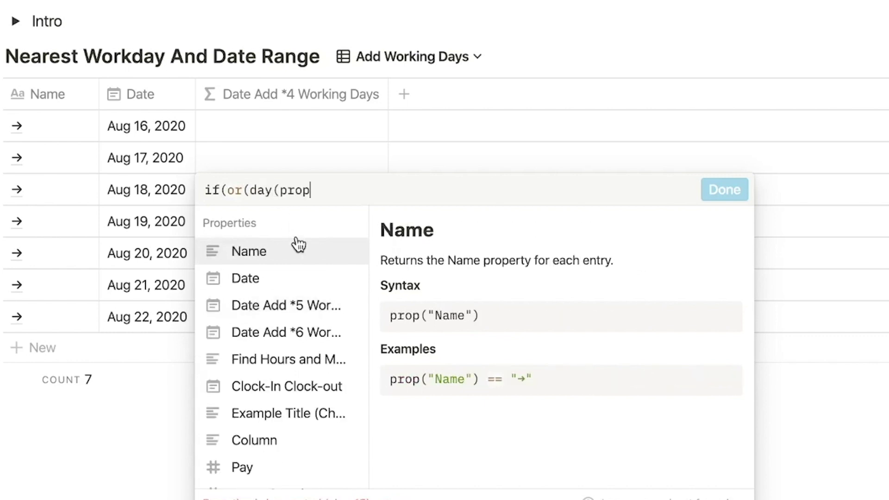
click(283, 280)
text())
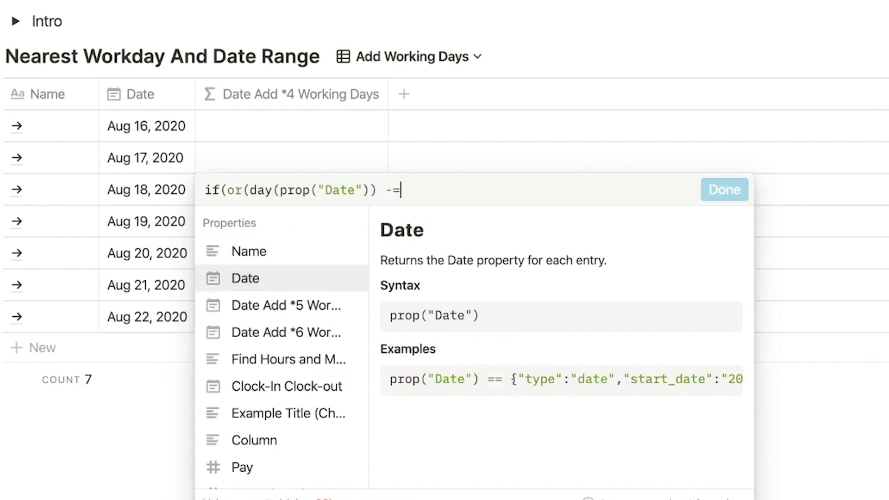
text( == 0, day(prop)
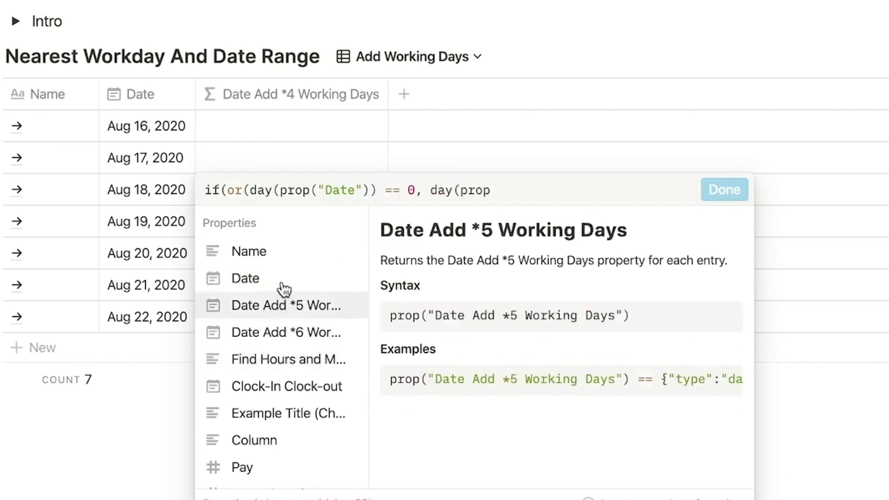
click(283, 286)
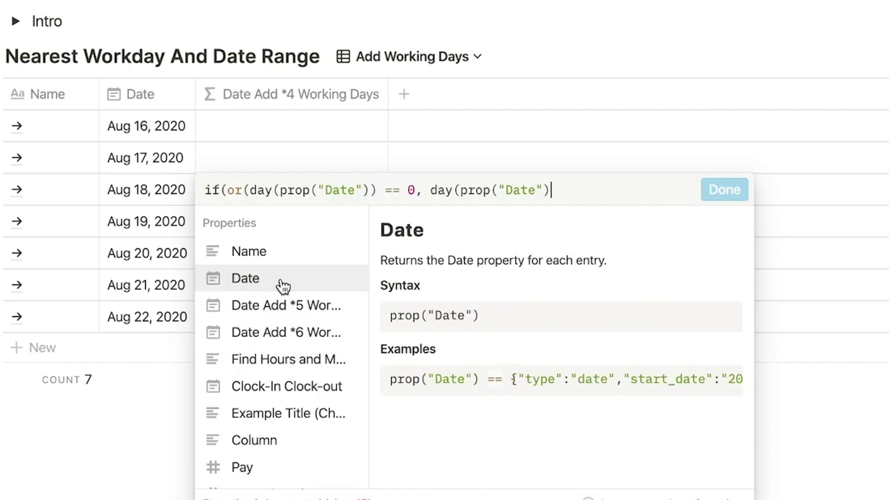
text() == 1), dateAdd()
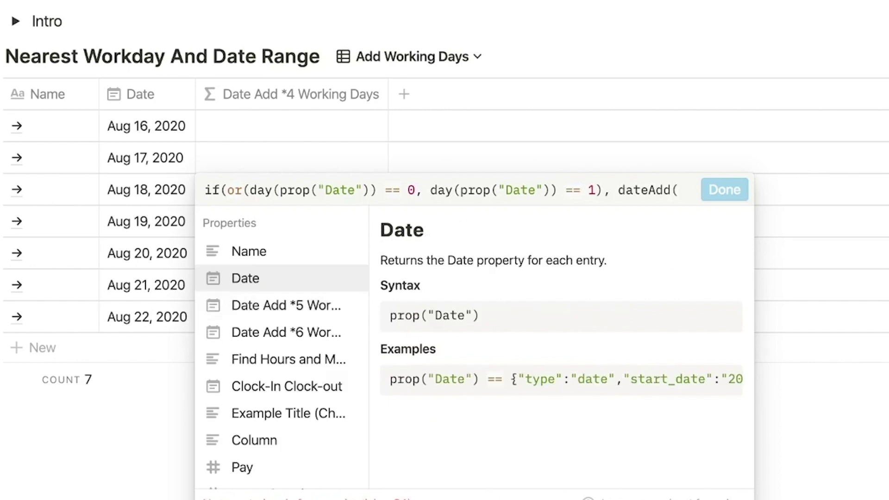
Step: Have the first condition add 4 "days" to Date with dateAdd, and begin a second if as its alternative
text(prop)
click(286, 292)
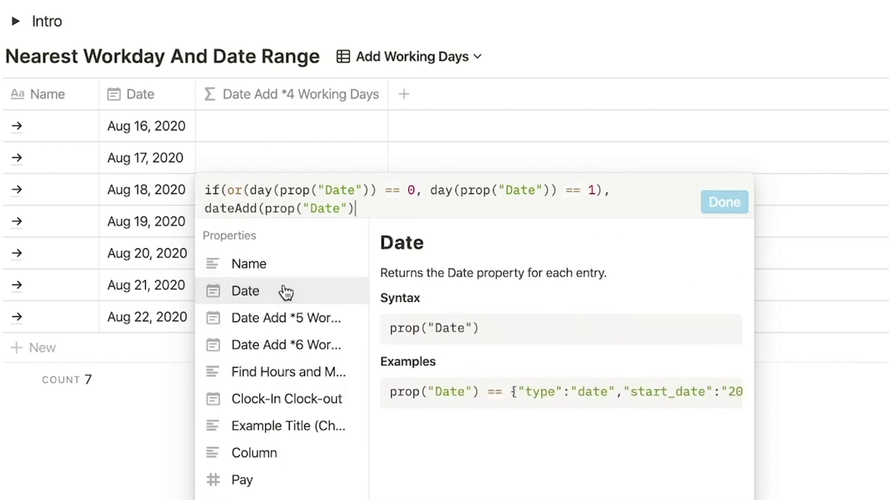
text(, 4, "days"), if)
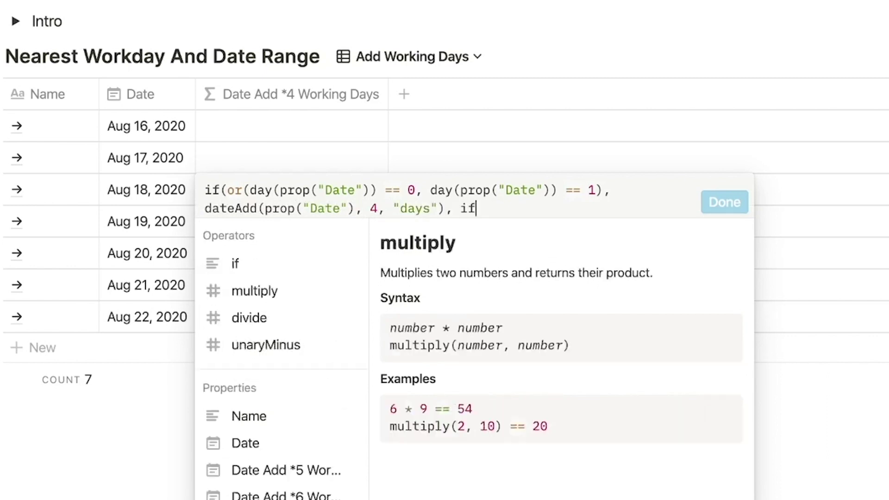
Step: Give the second if an or() condition testing whether the day of Date equals 2 or 3
text((or()
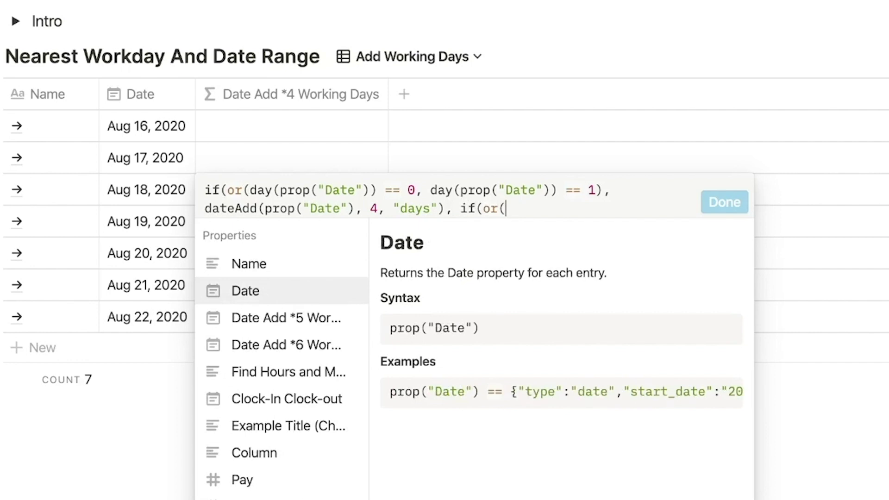
text(day(prop)
click(257, 298)
text() == 0, )
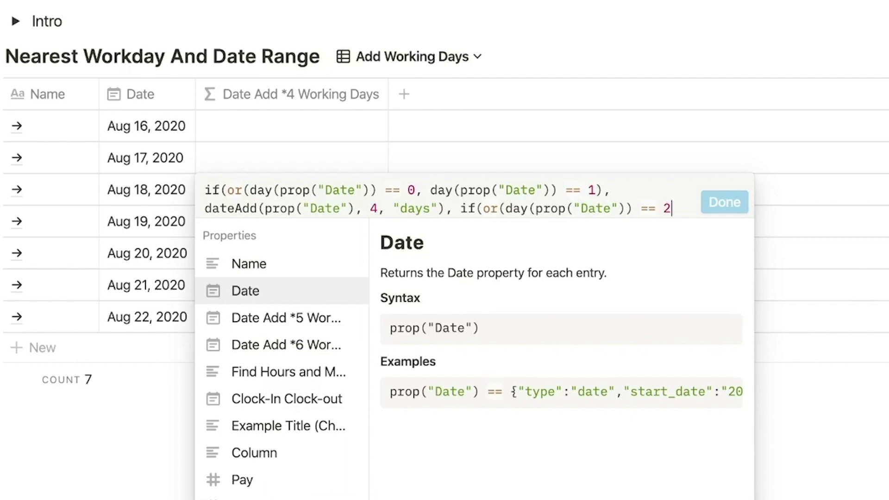
text(day(prop)
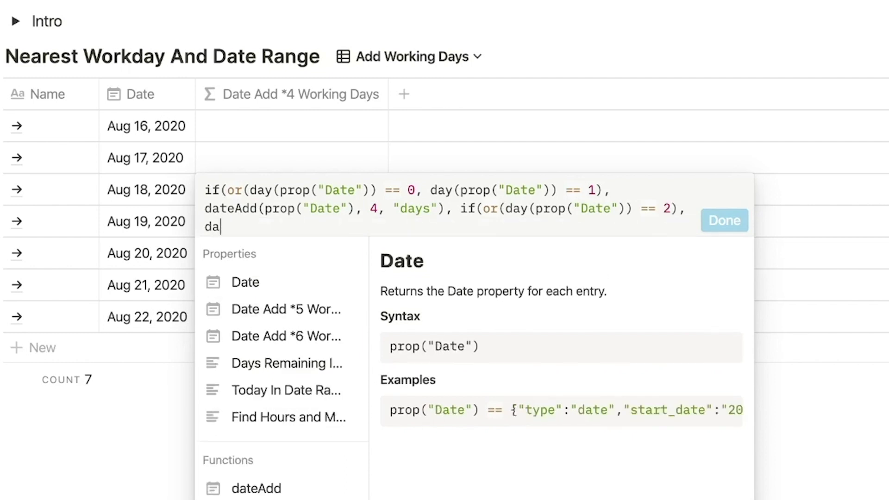
click(248, 319)
text() == 3))
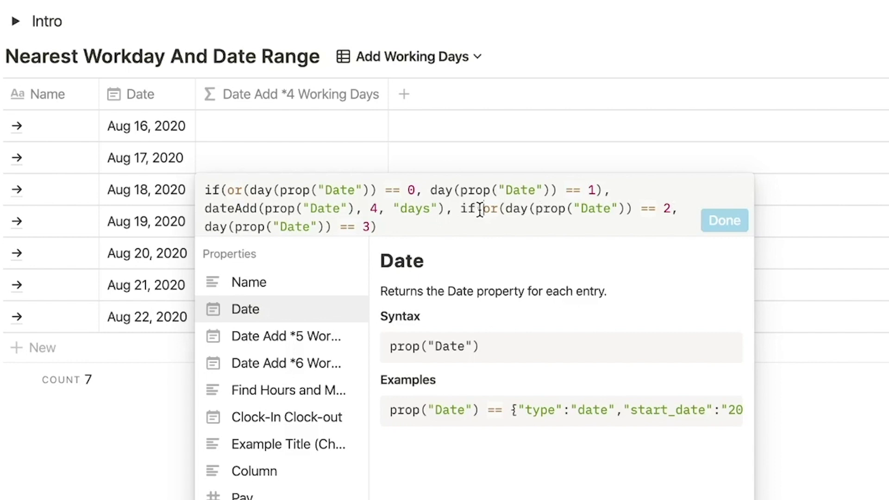
Step: Wrap the second if's or() in another or() that also tests whether the day of Date equals 4
drag(483, 209, 424, 238)
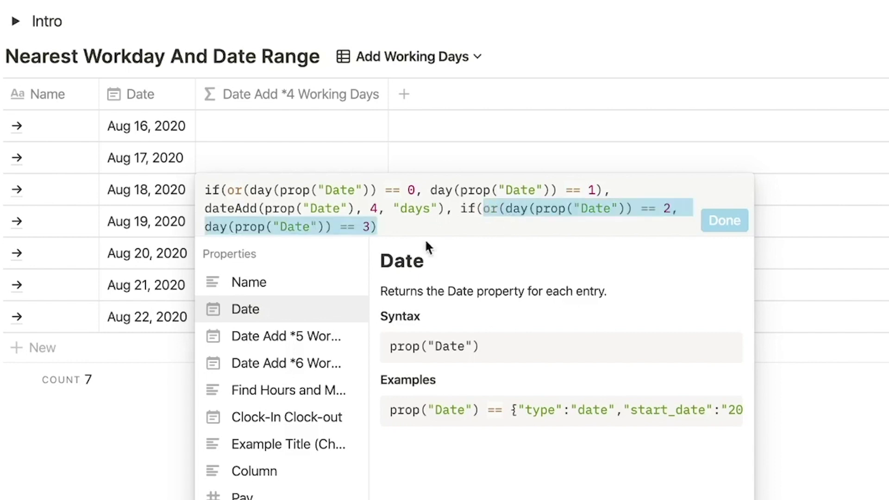
click(381, 230)
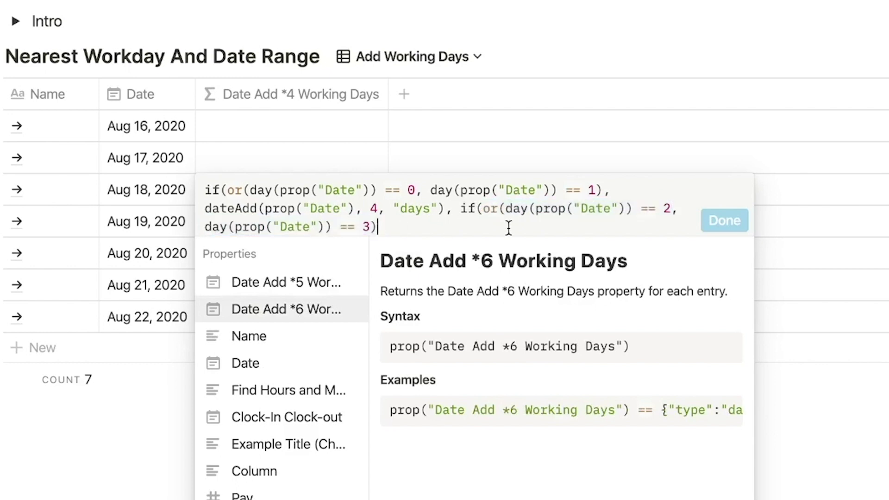
click(499, 210)
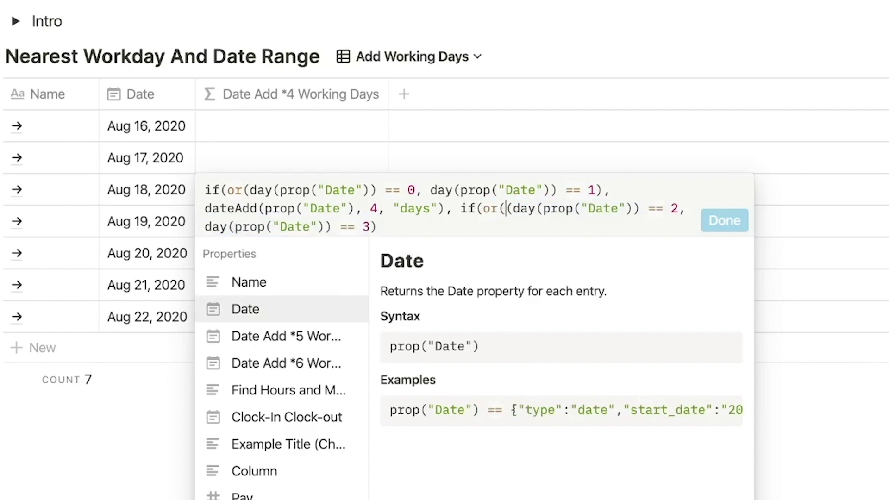
text((or)
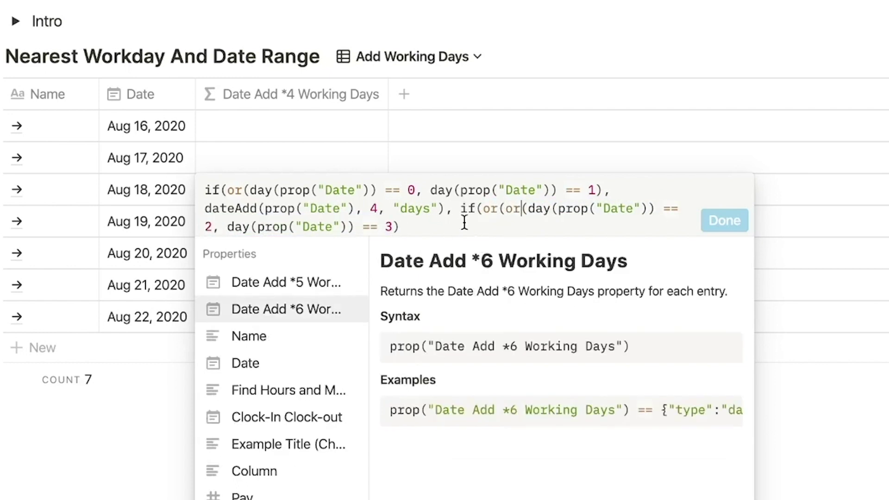
click(465, 223)
text(, day(prop)
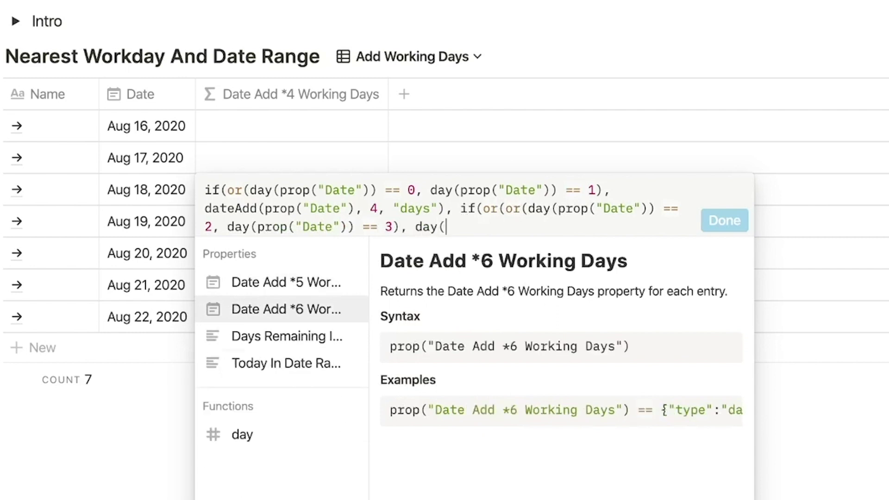
click(312, 318)
text() == 4),)
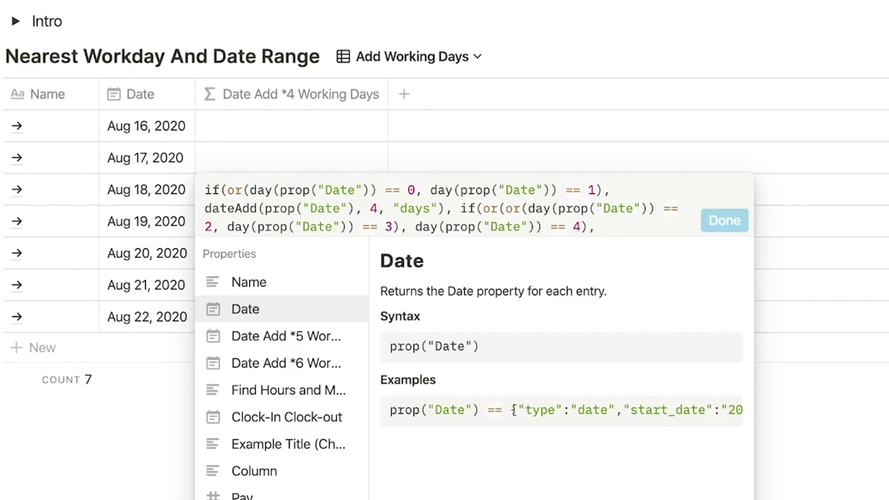
Step: Nest the second if's condition in a further or() that also tests whether the day of Date equals 5
click(527, 211)
text(or()
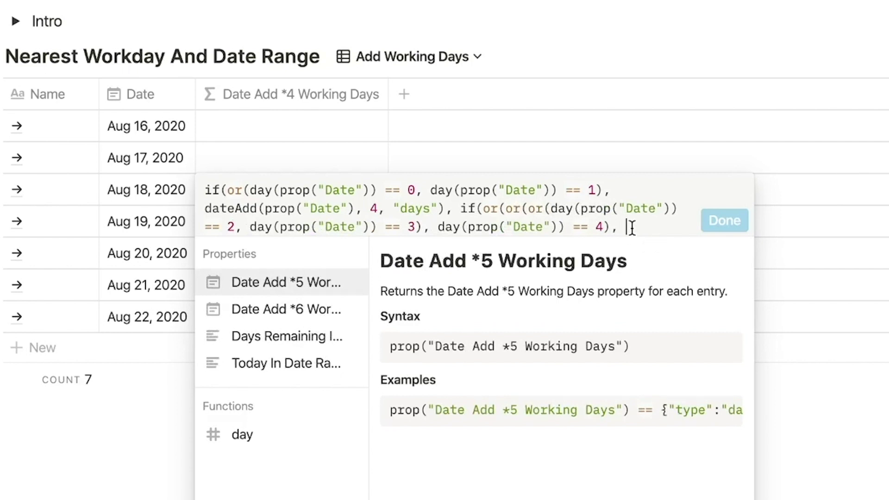
text(day(prop)
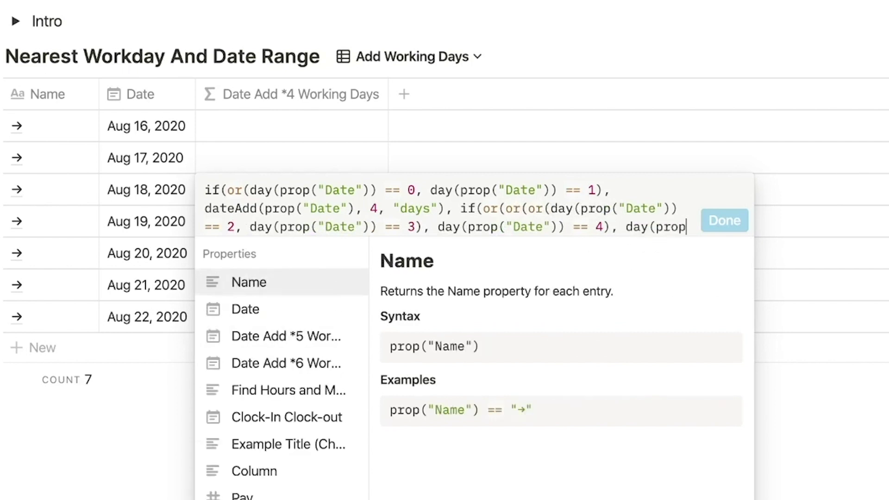
click(308, 308)
text() =)
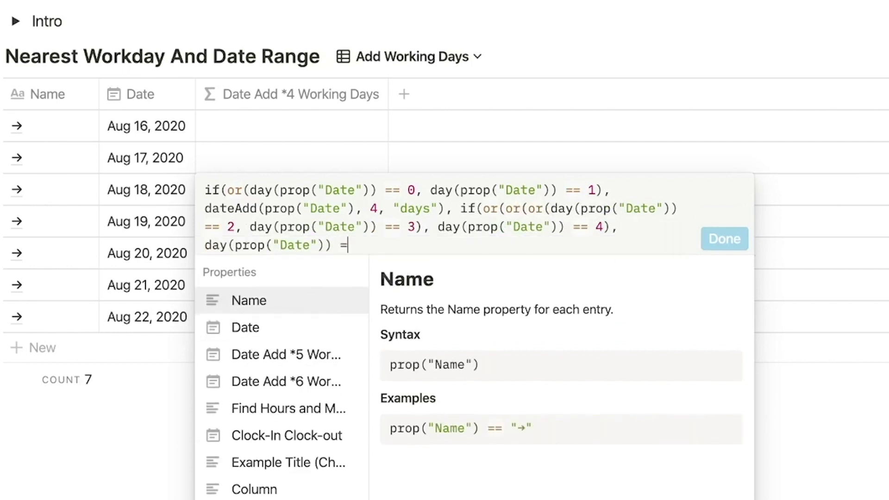
text(= 5), dateAdd(prop)
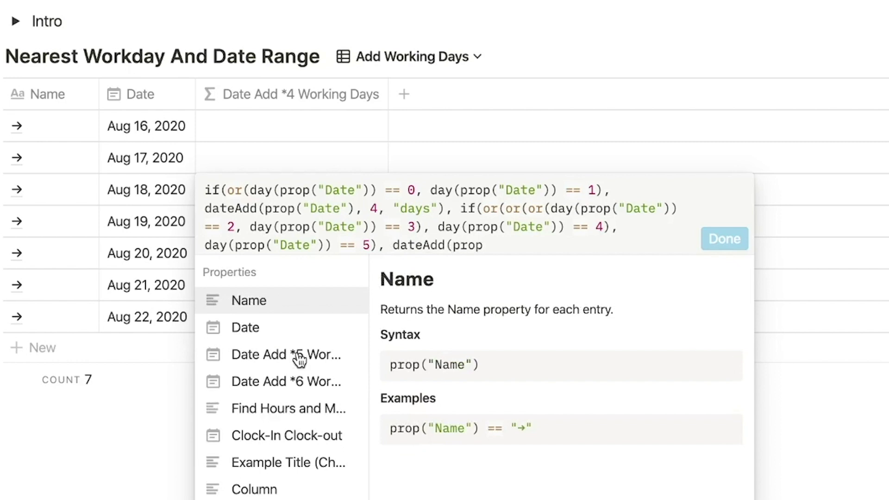
Step: Make the second if add 6 "days" to Date when true and 5 "days" otherwise, then close and accept the formula
click(271, 333)
text())
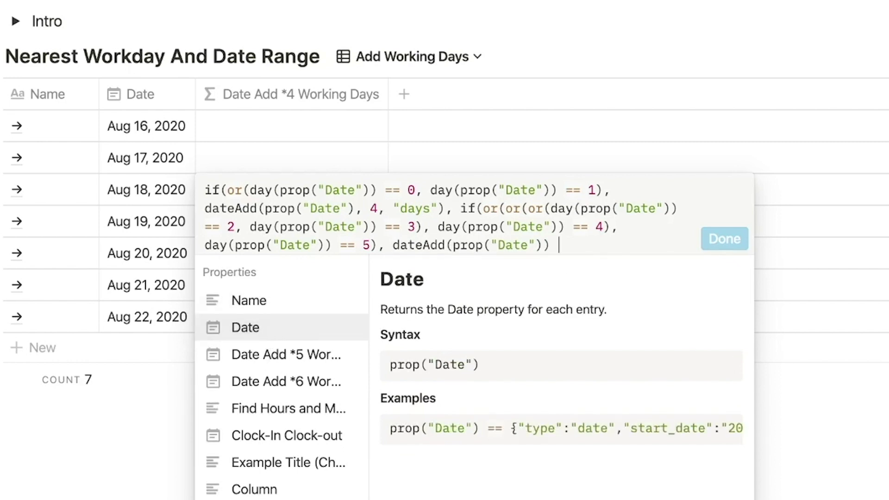
text(, 6, "days"), dateAdd()
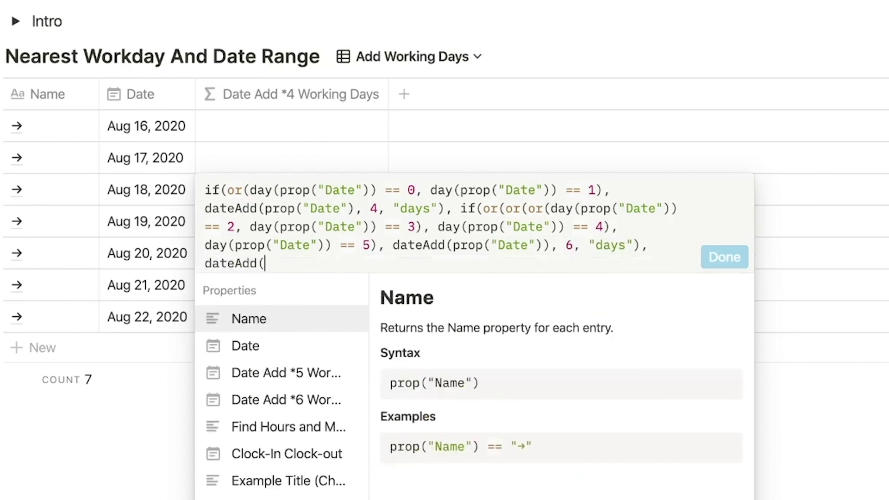
text(prop("Date")))
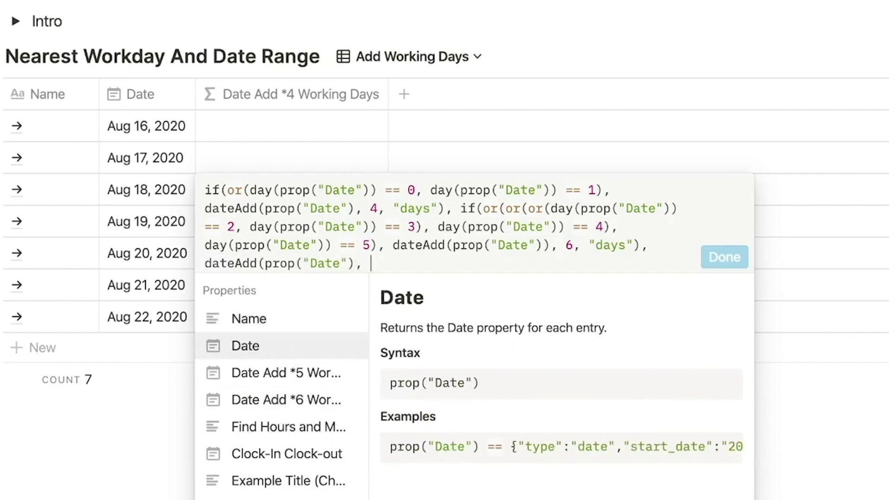
click(549, 246)
key(BackSpace)
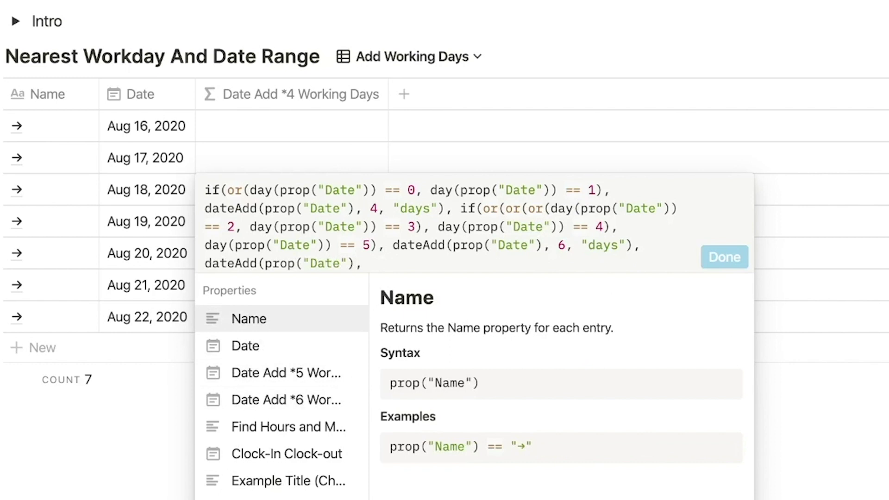
click(482, 256)
text(5, "days")))
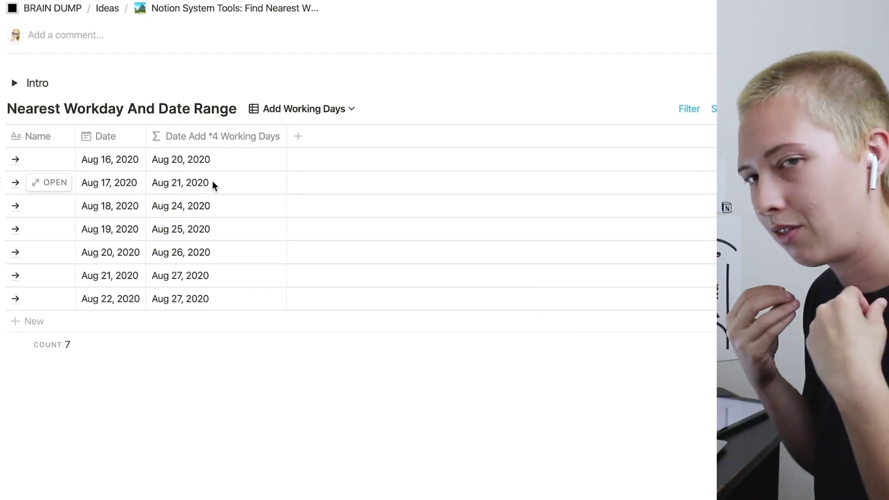
Step: Replace the Date Add *4 Working Days formula with an if whose contains() takes "[0 1]" as its first argument
click(212, 184)
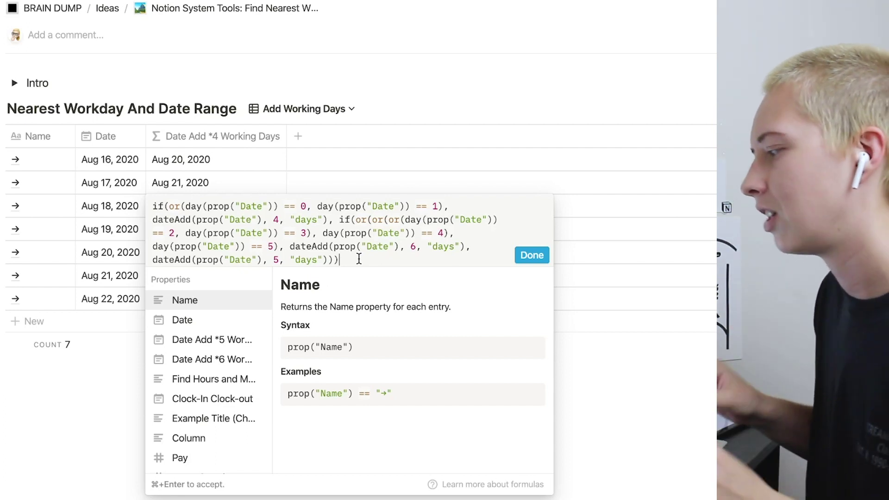
key(super+a)
key(BackSpace)
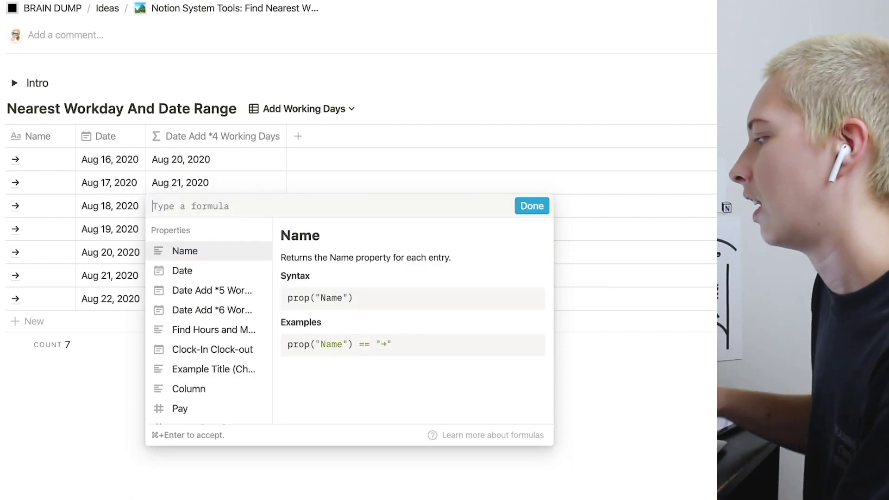
text(if(contains)
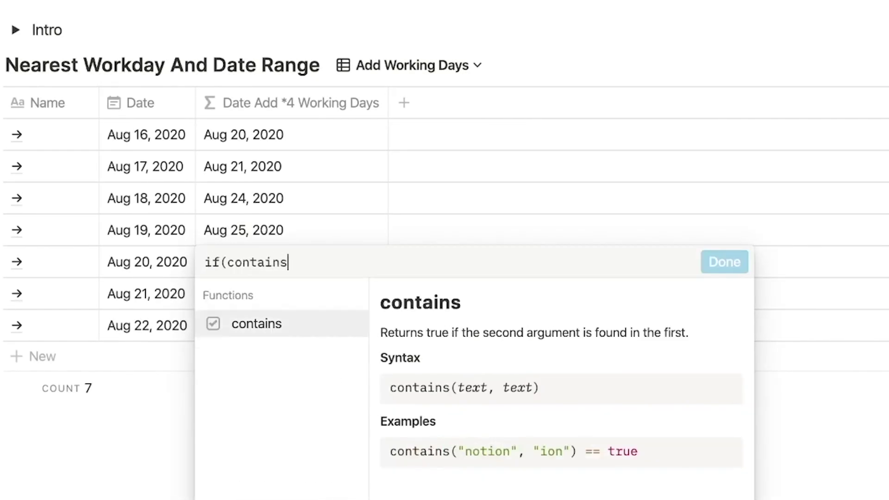
text(()
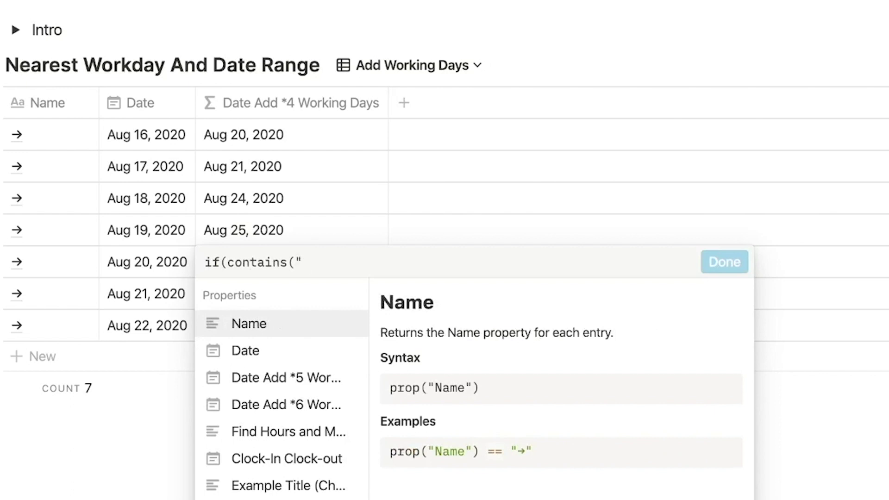
text("[0 1]")
drag(347, 262, 294, 262)
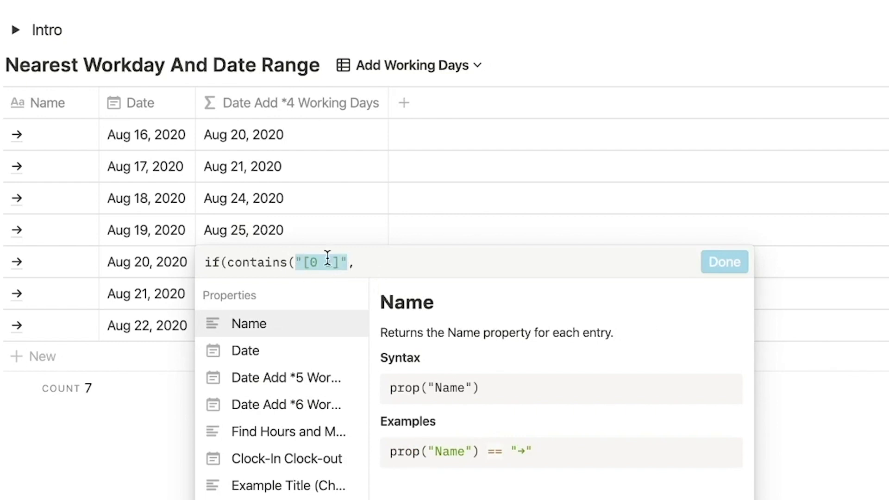
click(315, 262)
click(379, 260)
Step: Complete the first contains() with the day of Date converted to text through format()
text(format)
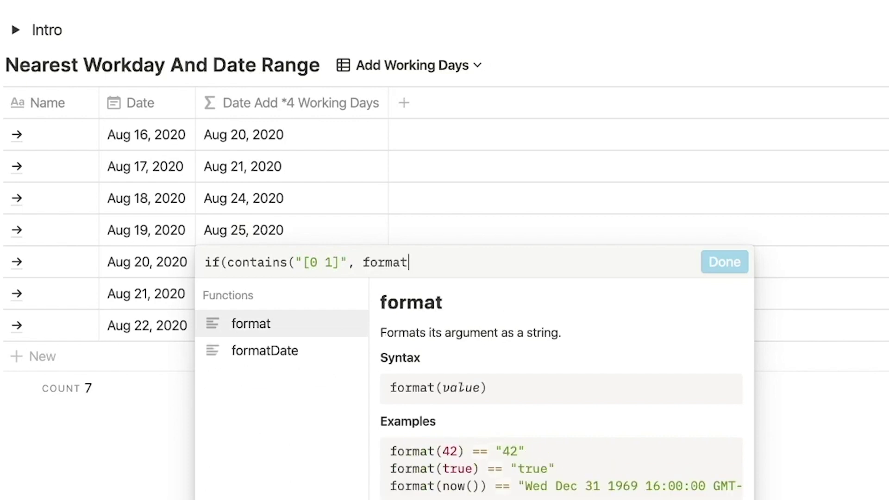
text((day()
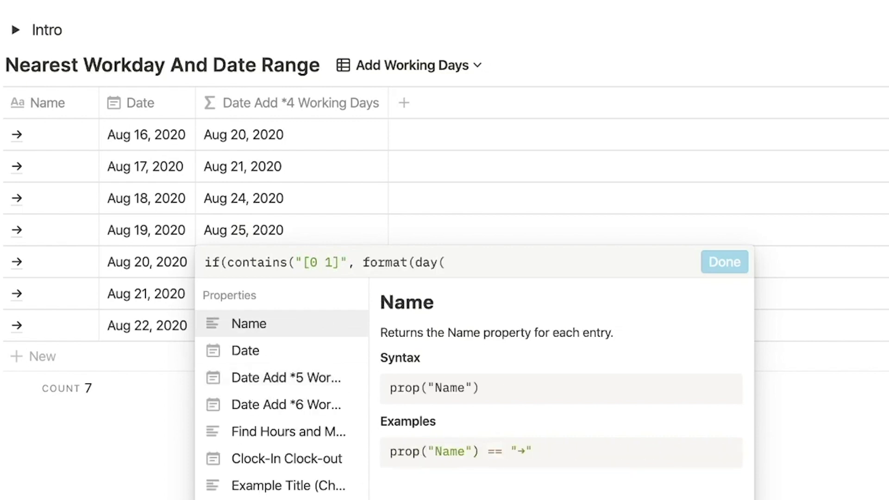
click(314, 353)
text()))
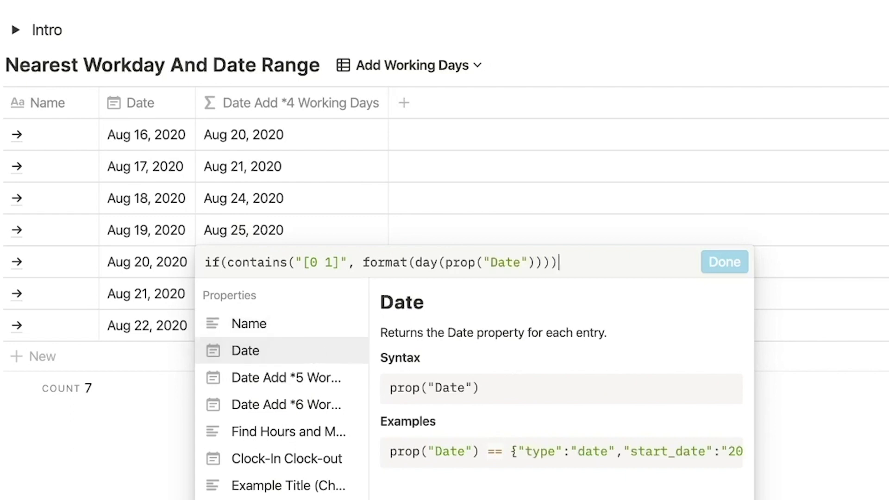
click(411, 264)
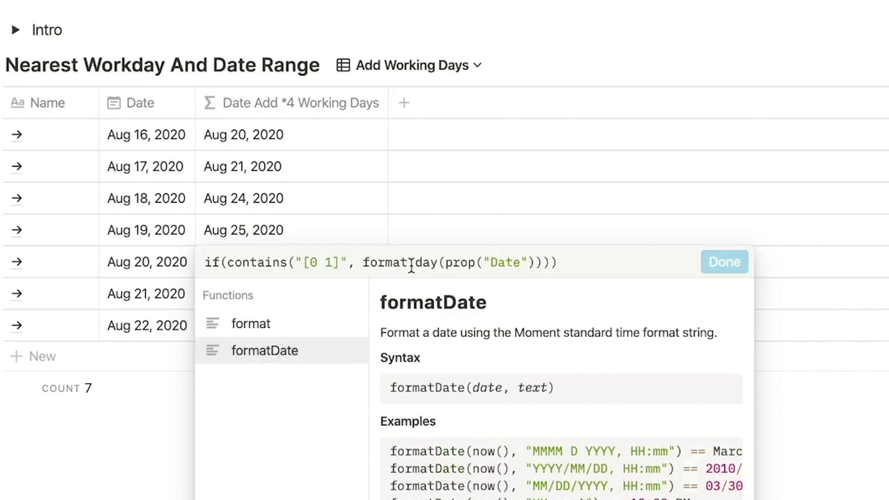
drag(414, 265, 560, 263)
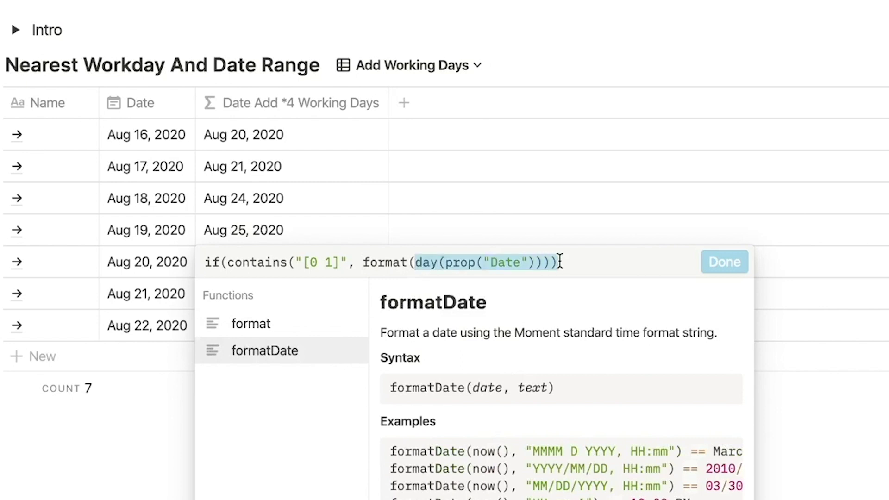
click(414, 263)
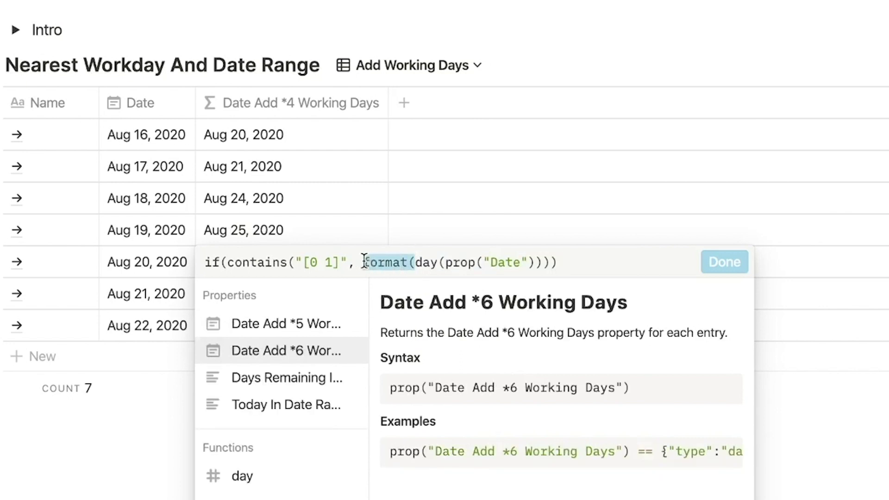
click(226, 263)
drag(304, 263, 341, 263)
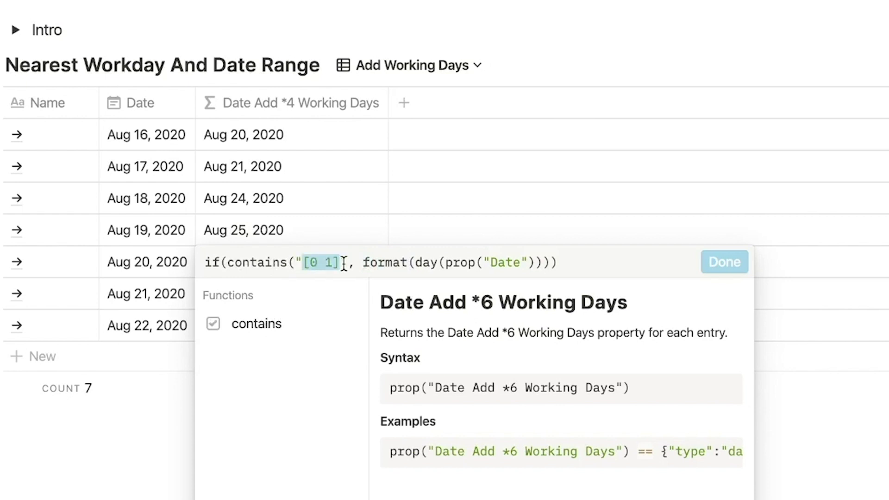
Step: Make the first if add 4 "days" to Date when true and start a nested if with contains() as its otherwise value
click(563, 263)
text(, dateAdd(prop)
click(296, 354)
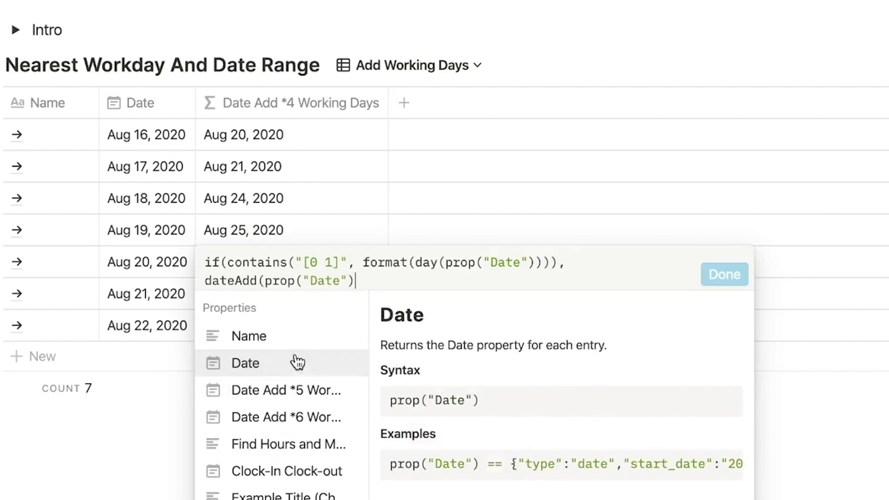
text(, 4, "days"), if(contains("[2)
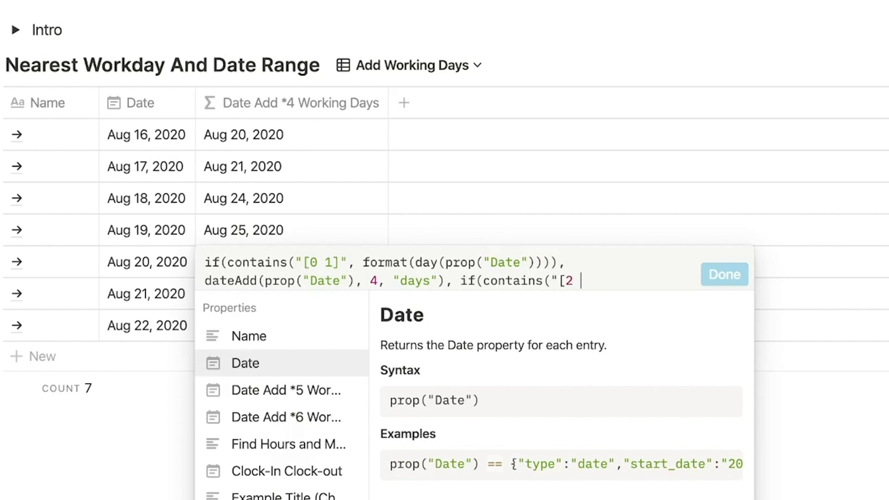
Step: Have the second contains() check "[2 3 4 5]" for the formatted day of Date
text( 3 4 5]", for)
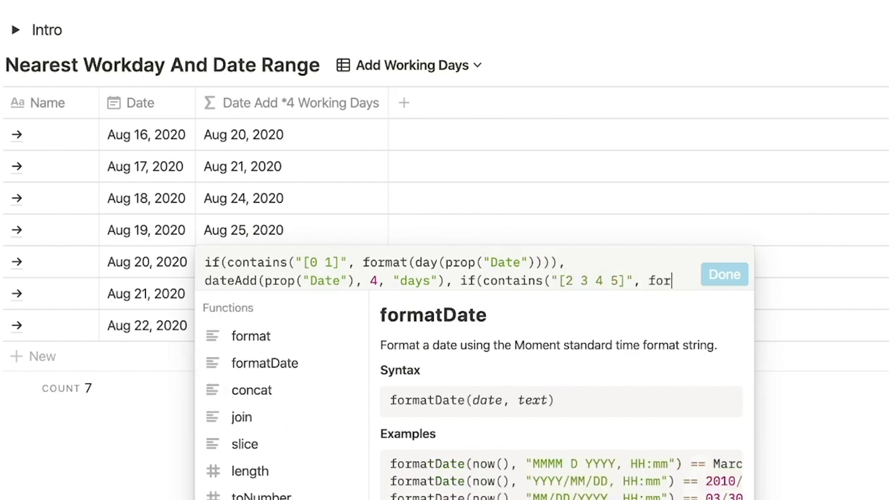
text(mat(day(prop)
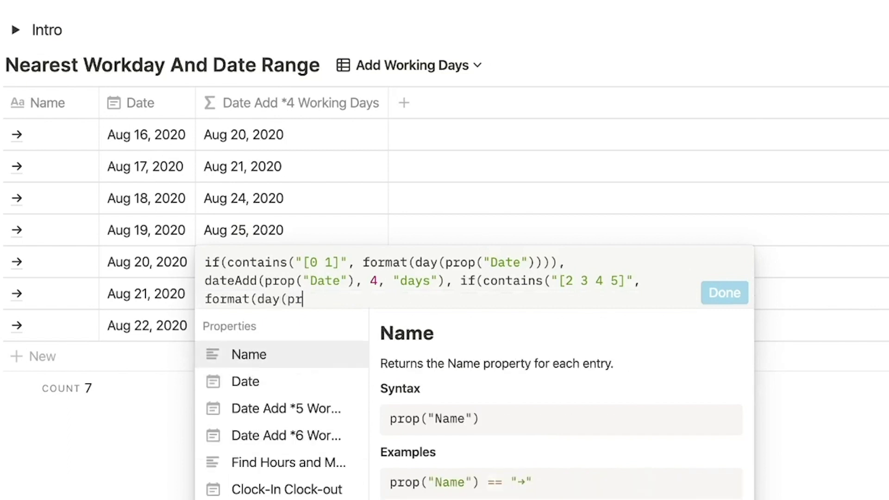
click(314, 386)
text())))
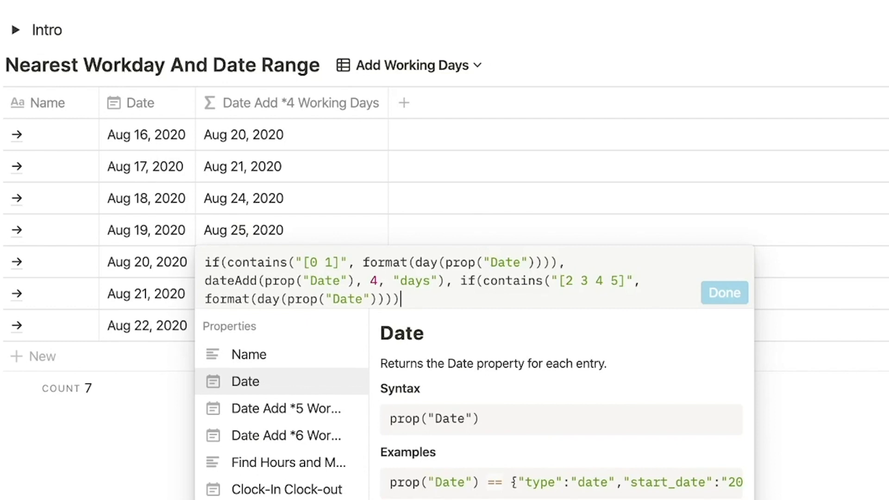
Step: Make the contains()-based second if add 6 "days" to Date when true and 5 "days" otherwise, then accept the formula
text(, date)
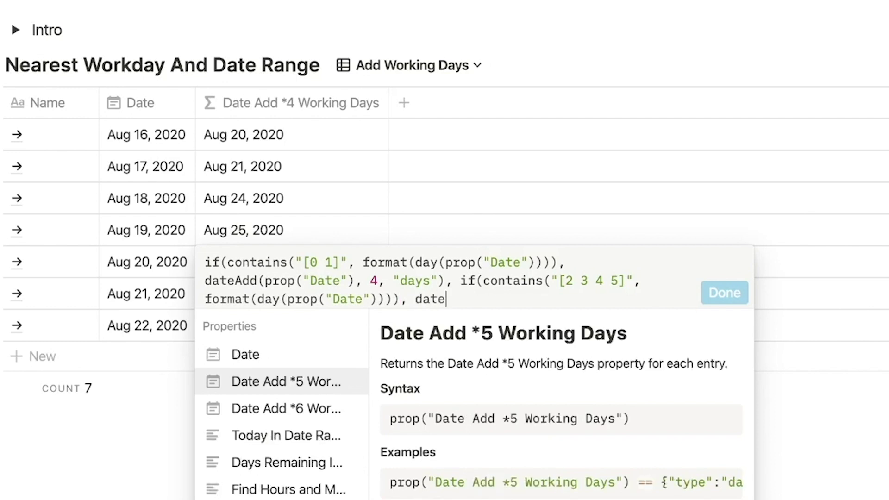
text(Add(prop)
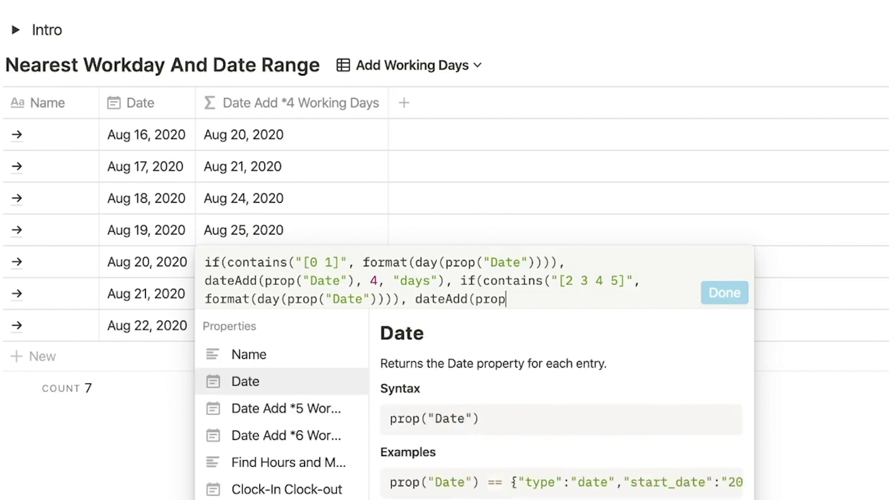
click(274, 394)
text(, 6, "days")
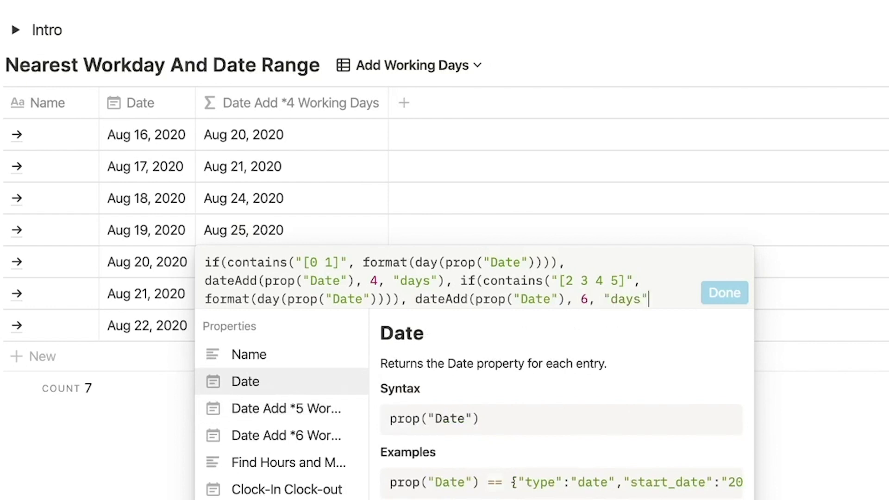
text(), dateAdd(prop)
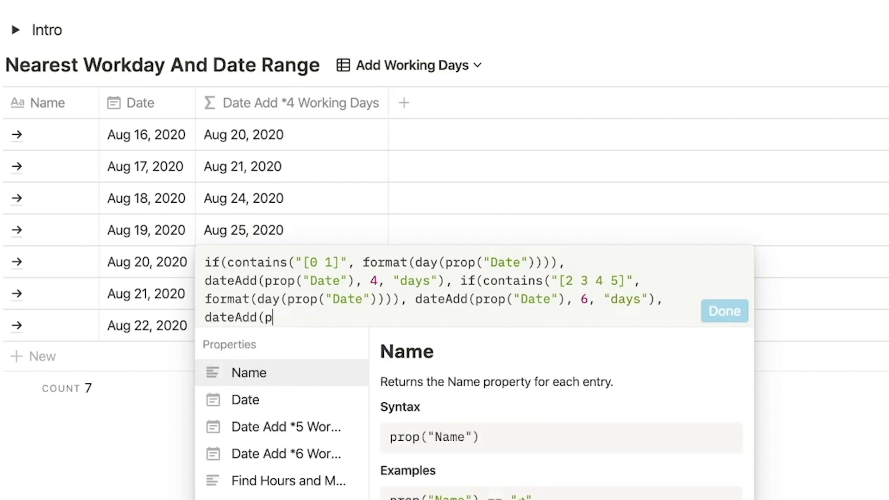
click(267, 407)
text(, 5, "days")
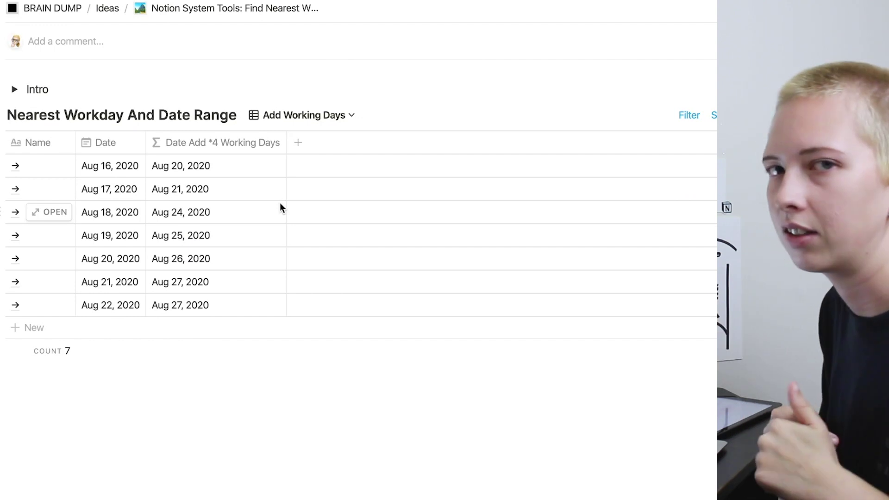
Step: Reopen and clear the contains() formula, then start a new if testing whether the day of Date is <= 1
click(155, 213)
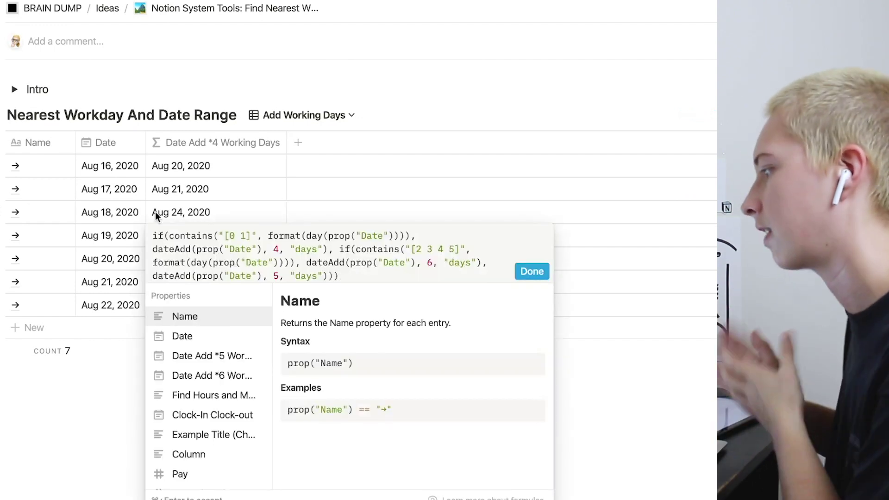
click(198, 172)
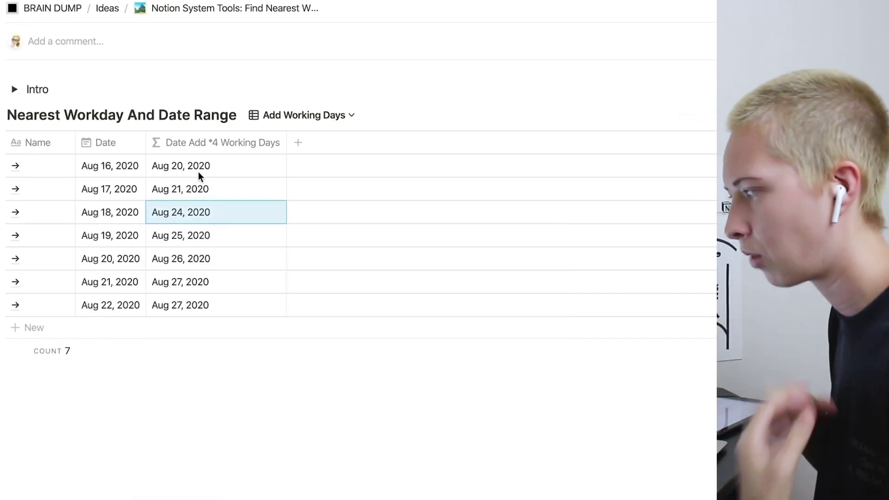
click(198, 173)
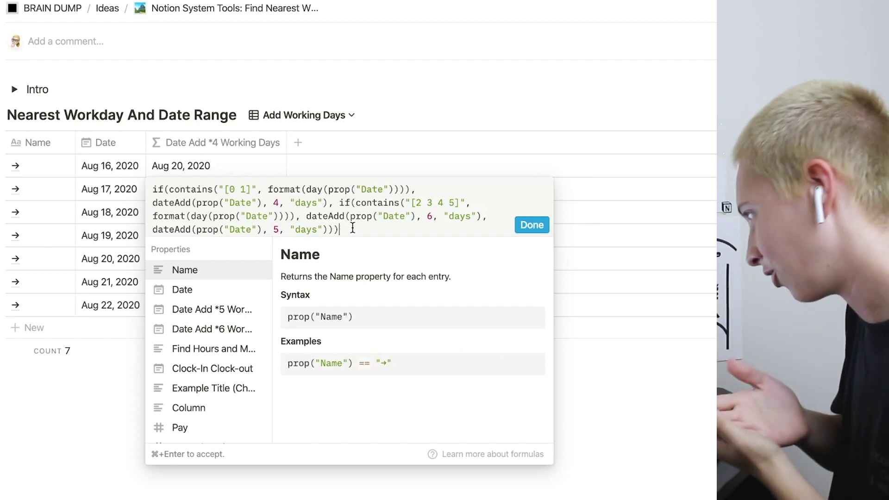
drag(340, 230, 147, 180)
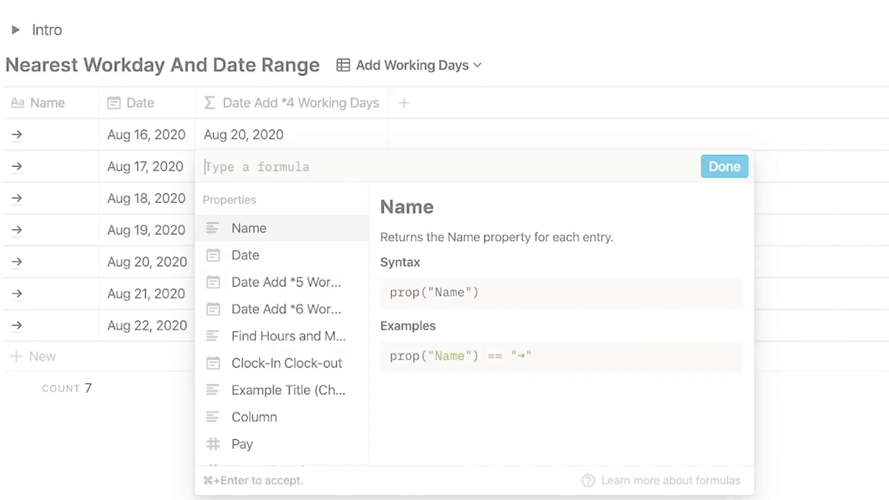
text(if(day(prop)
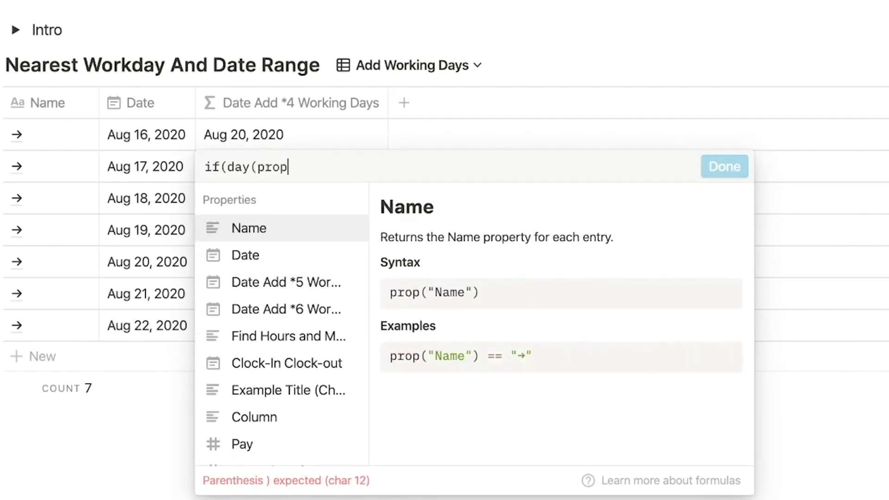
click(260, 260)
text() <= 1, dateadd)
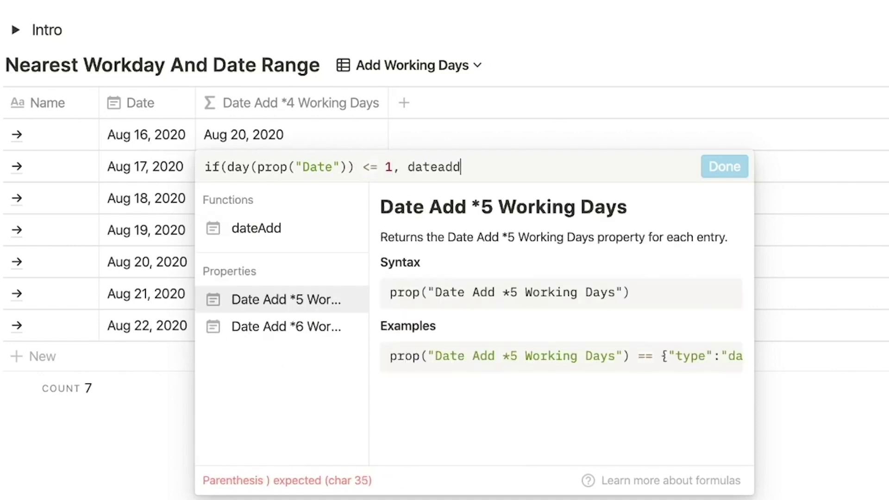
Step: Correct the function name to dateAdd and have the <= 1 condition add 4 "days" to Date
key(BackSpace)
key(BackSpace)
key(BackSpace)
text(d(prop)
click(267, 268)
text(, 4, "day)
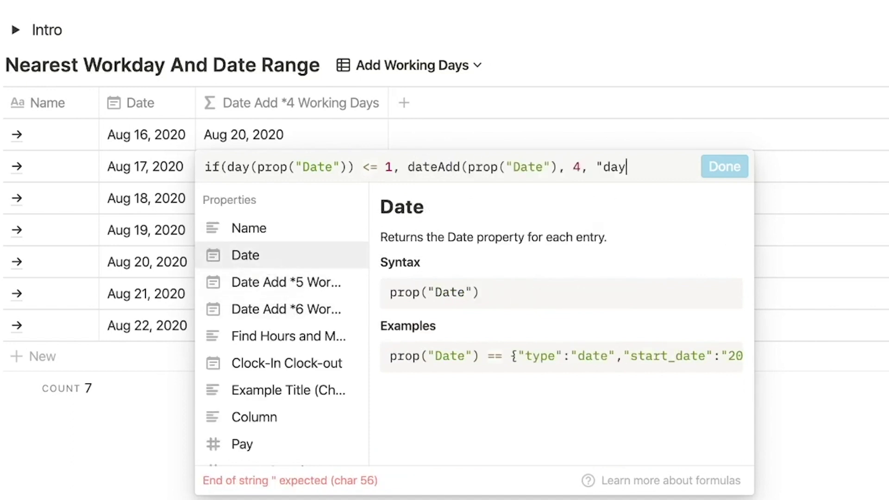
text(s"),)
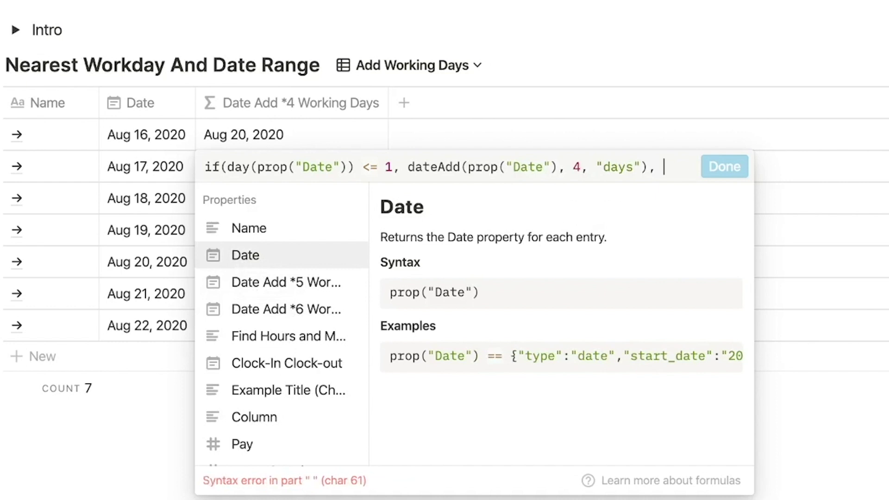
Step: Duplicate the whole if clause after itself as the nested otherwise value, placing the copy on its own line
drag(206, 166, 258, 167)
drag(367, 166, 658, 169)
key(ctrl+c)
click(658, 170)
key(ctrl+v)
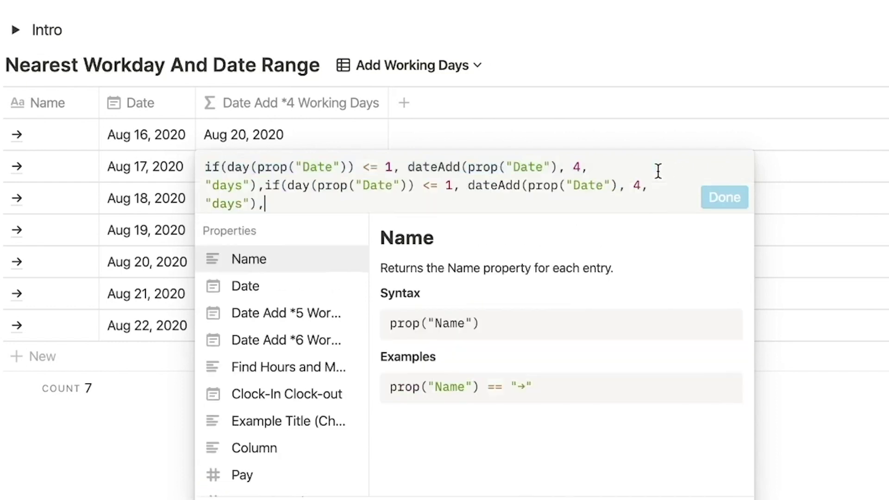
key(Up)
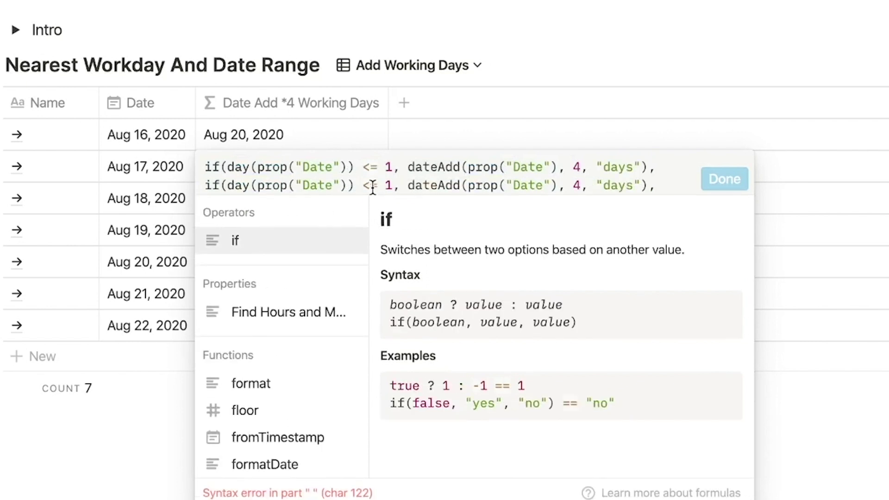
Step: Change the copied if clause to test for <= 5 and add 6 "days"
click(390, 184)
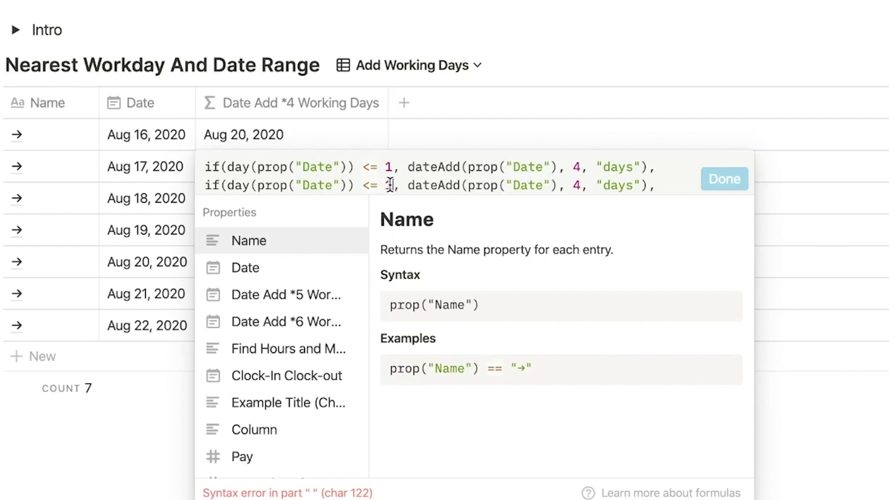
key(BackSpace)
text(5)
click(581, 190)
key(BackSpace)
text(6)
Step: Complete the nested if with an otherwise value adding 5 "days" to Date, close both parentheses and apply the formula
click(689, 189)
text(date)
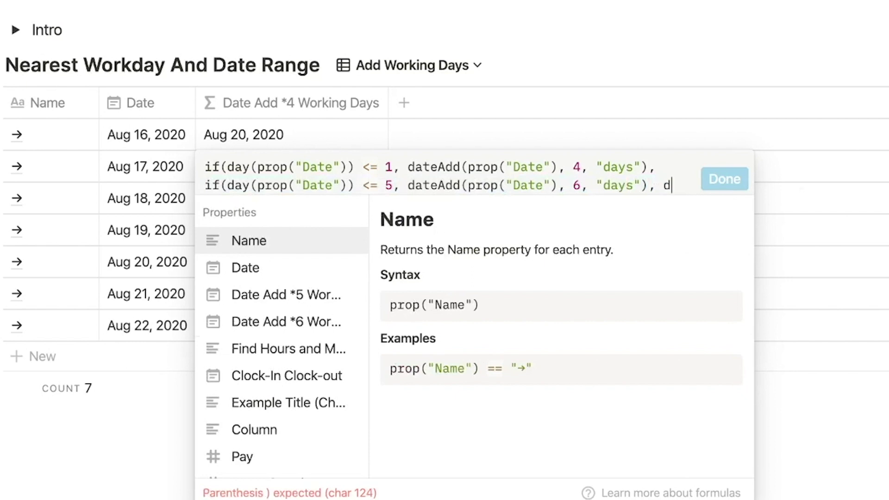
text(Add()
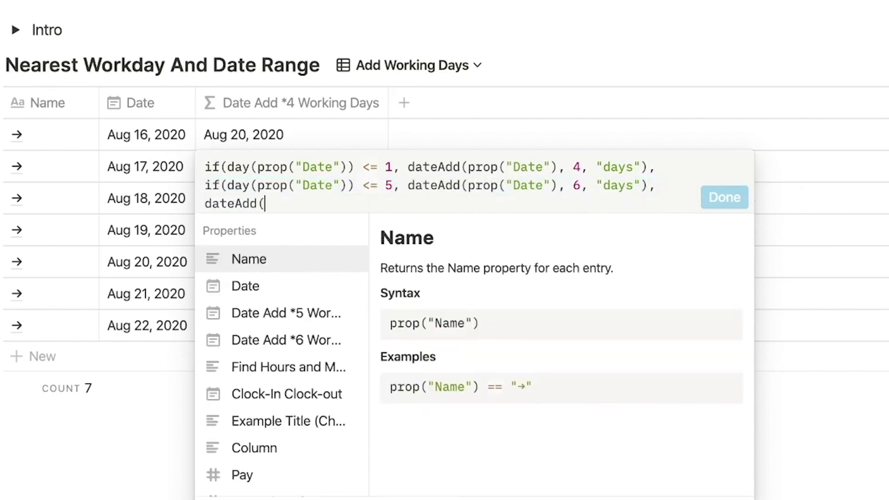
text(prop)
click(257, 288)
text(, 5, "days")
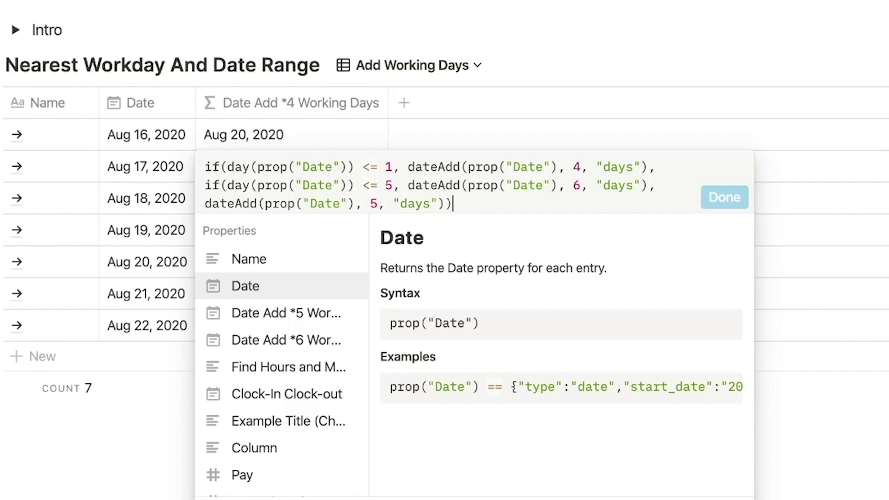
text())
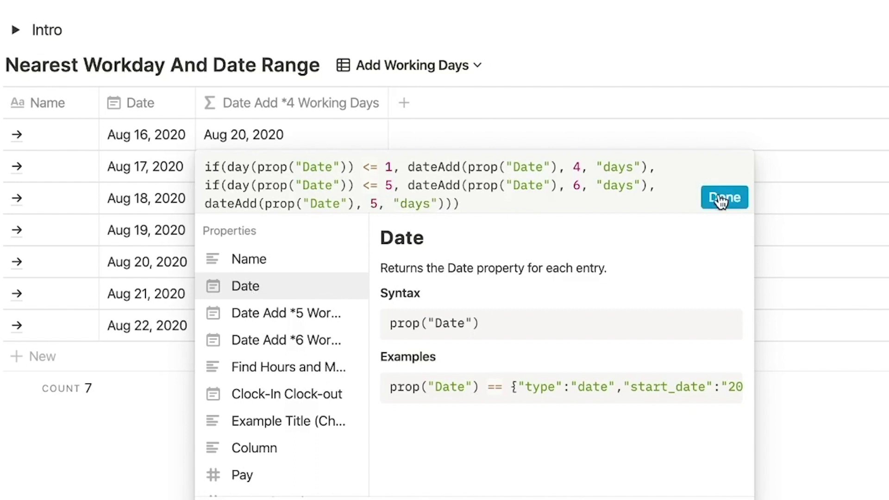
drag(498, 209, 187, 168)
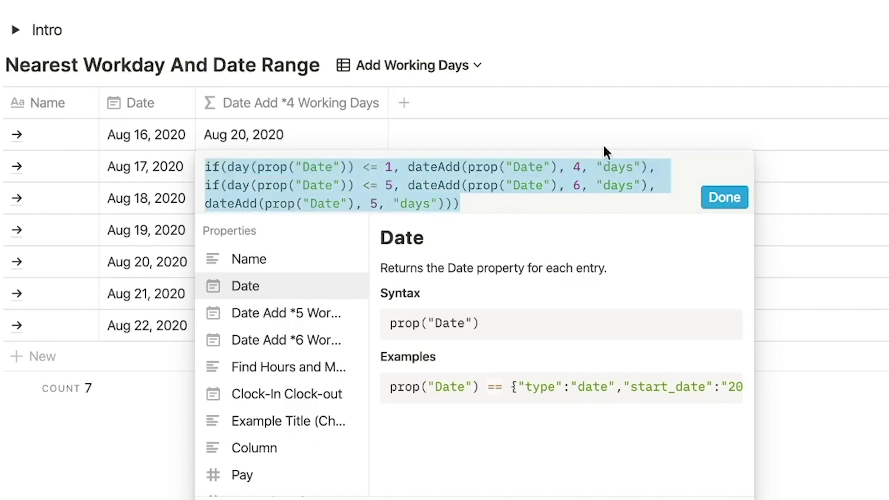
click(718, 196)
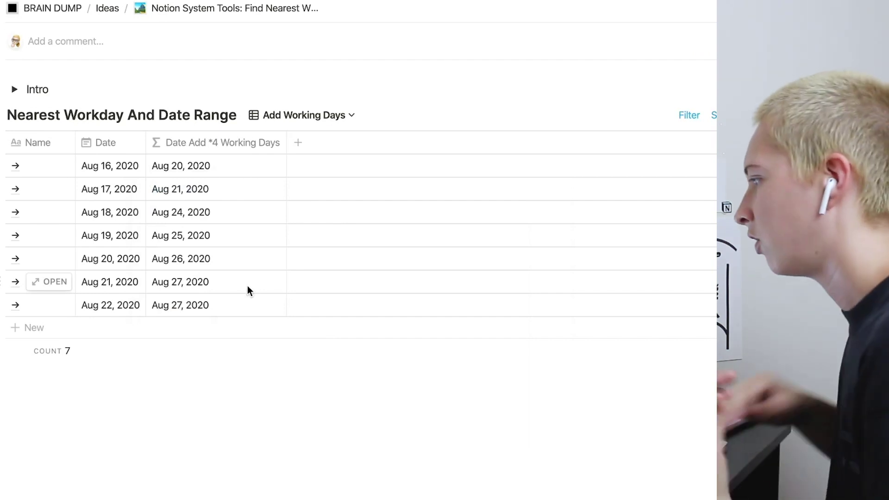
Step: Duplicate the Date Add *4 Working Days column and name the copy Date Add *5 Working Days
click(228, 141)
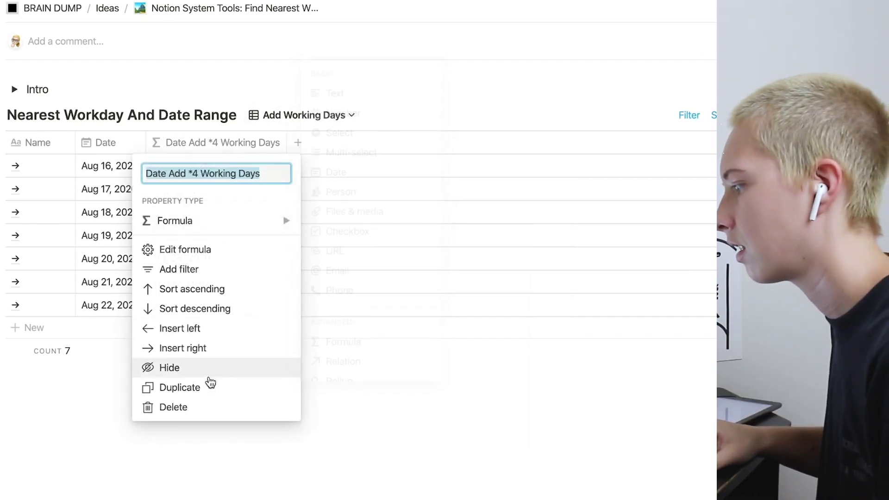
click(202, 387)
click(373, 141)
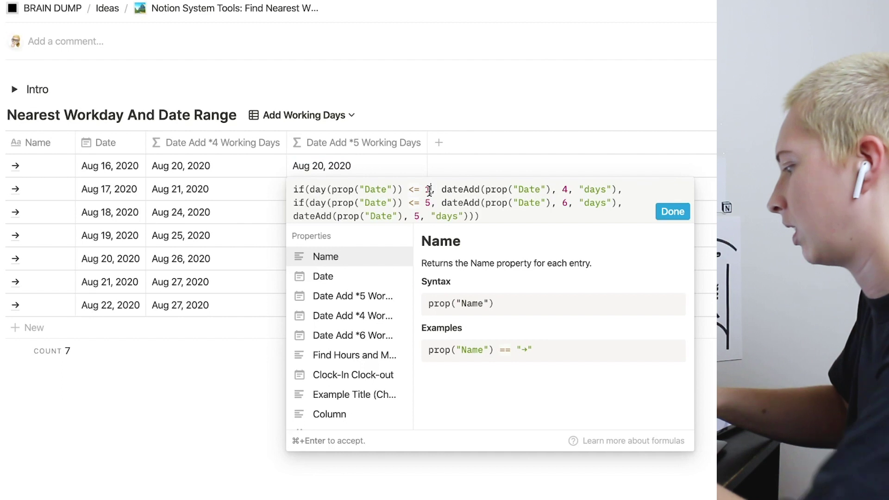
Step: In the duplicated column's formula, change the first condition to == 0 and have it add 5 "days"
click(430, 191)
key(BackSpace)
text(0)
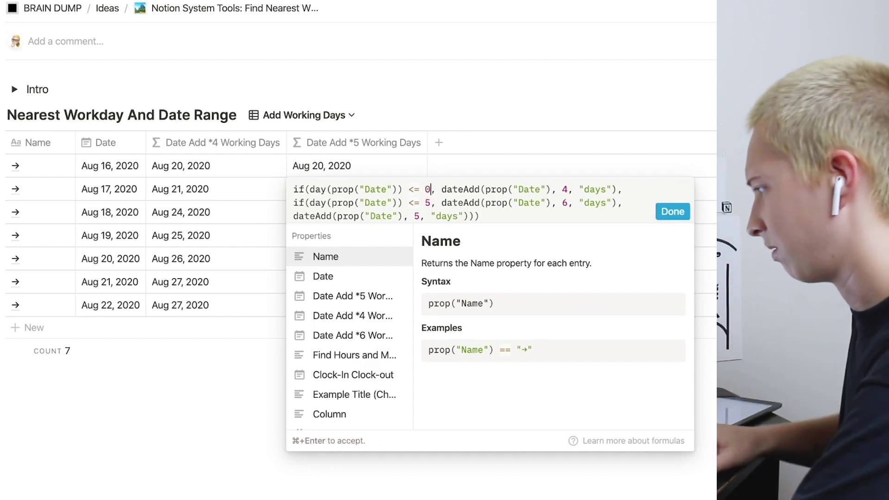
click(414, 190)
key(BackSpace)
text(=)
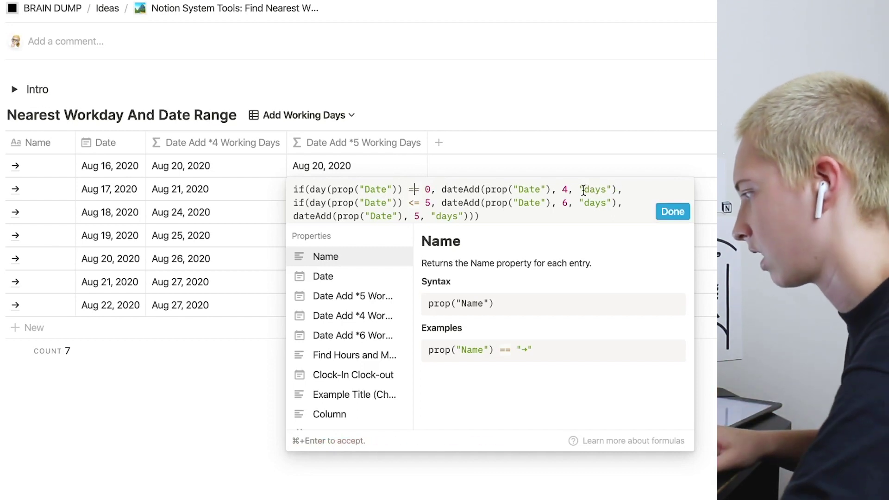
click(569, 190)
key(BackSpace)
text(5)
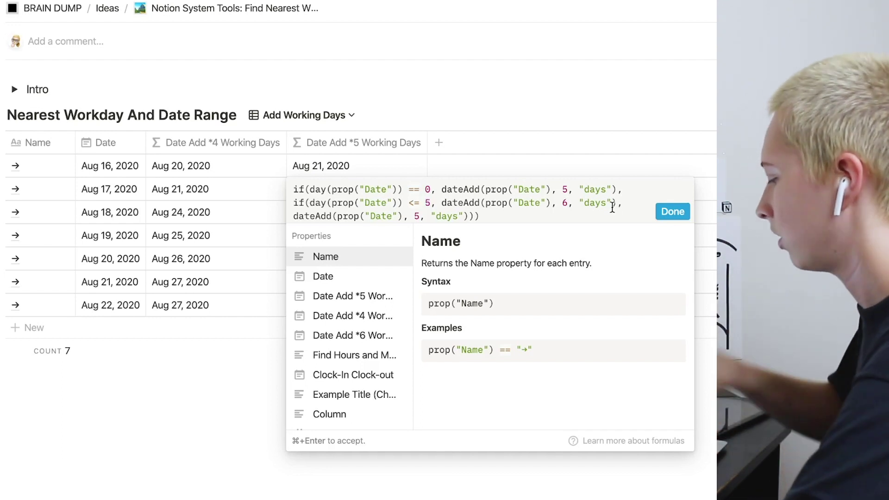
Step: Have the <= 5 condition add 7 "days" and the final otherwise value add 6, then apply the formula
key(BackSpace)
text(7)
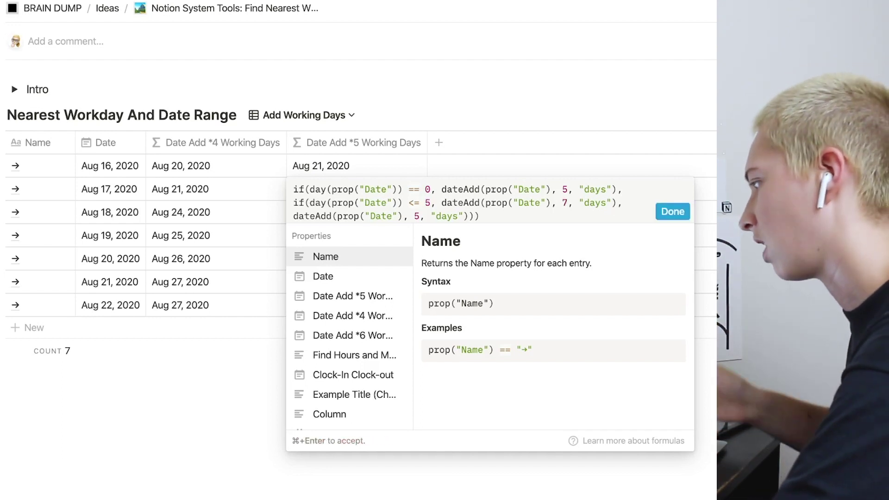
click(419, 216)
key(BackSpace)
text(6)
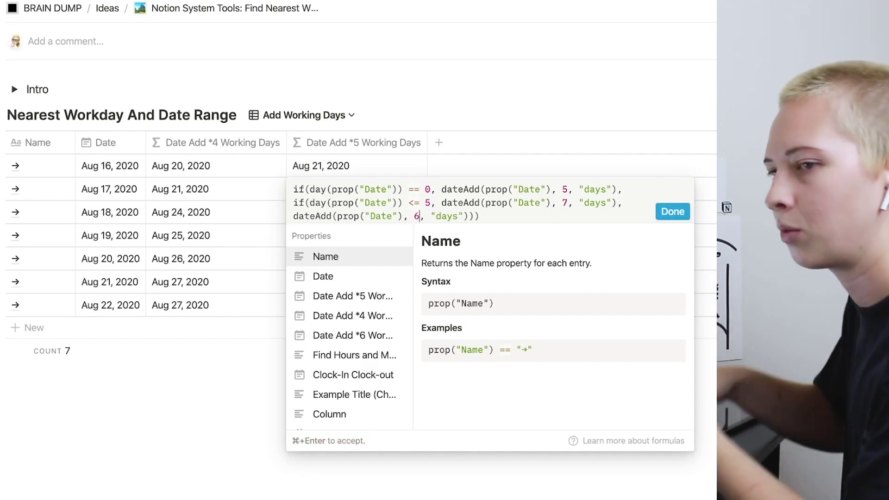
click(673, 211)
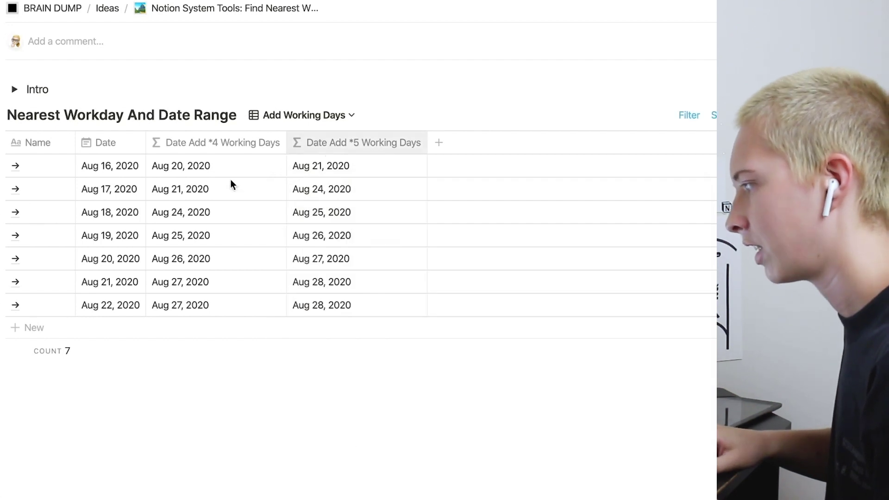